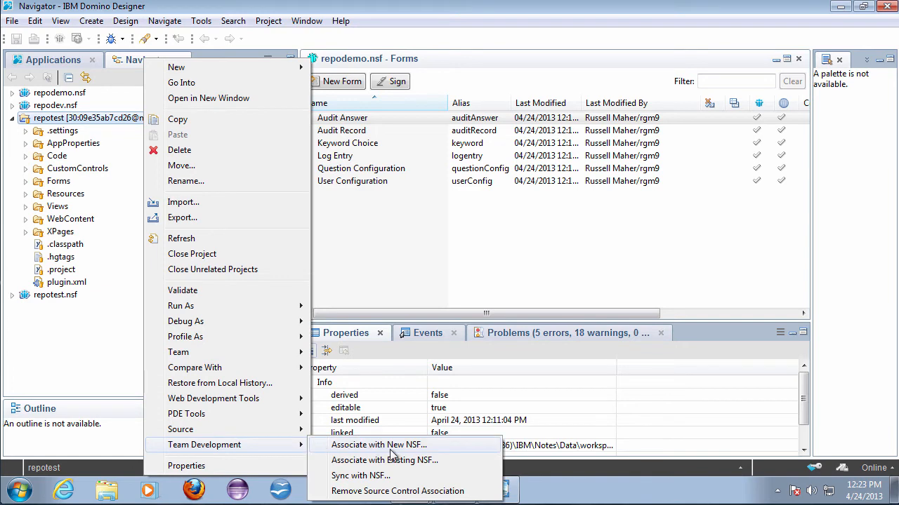
Associate the repotest on-disk project with the existing local repodev.nsf, importing from repotest and replacing the current association.
{"action": "left_click", "coordinate": [398, 462]}
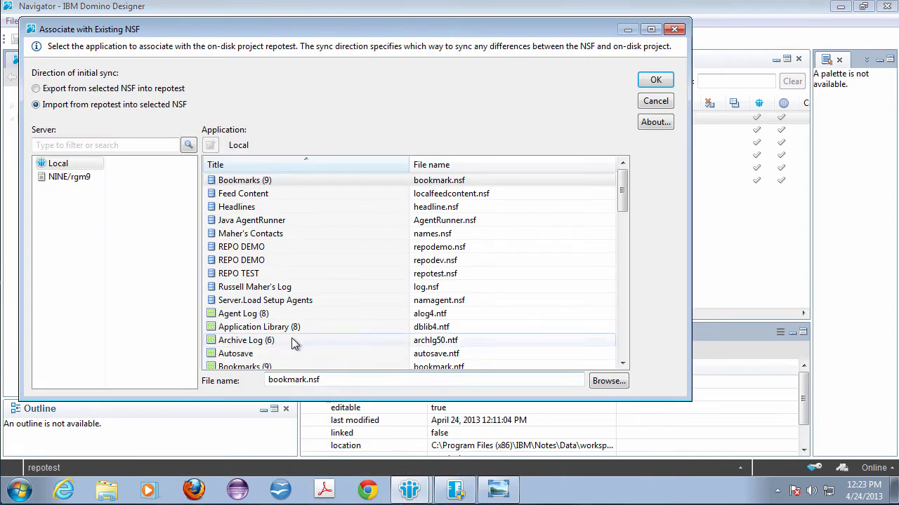
{"action": "left_click", "coordinate": [436, 263]}
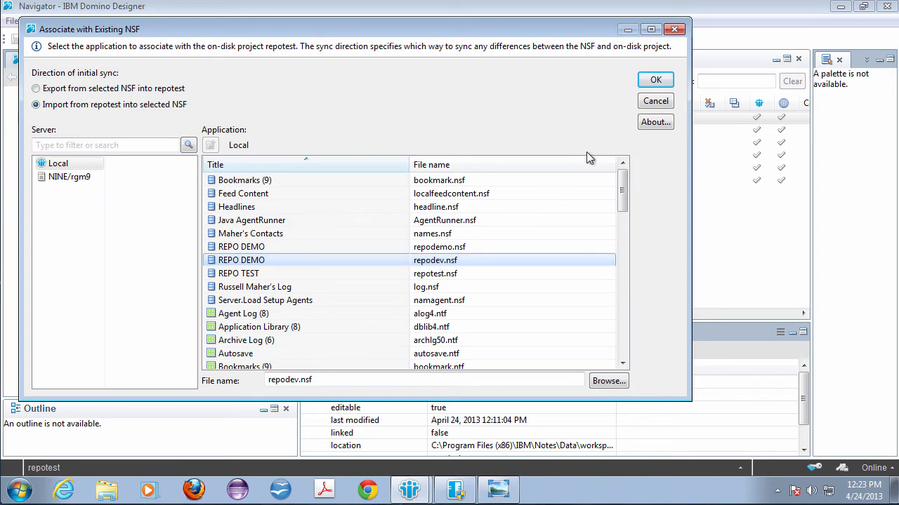
{"action": "left_click", "coordinate": [654, 80]}
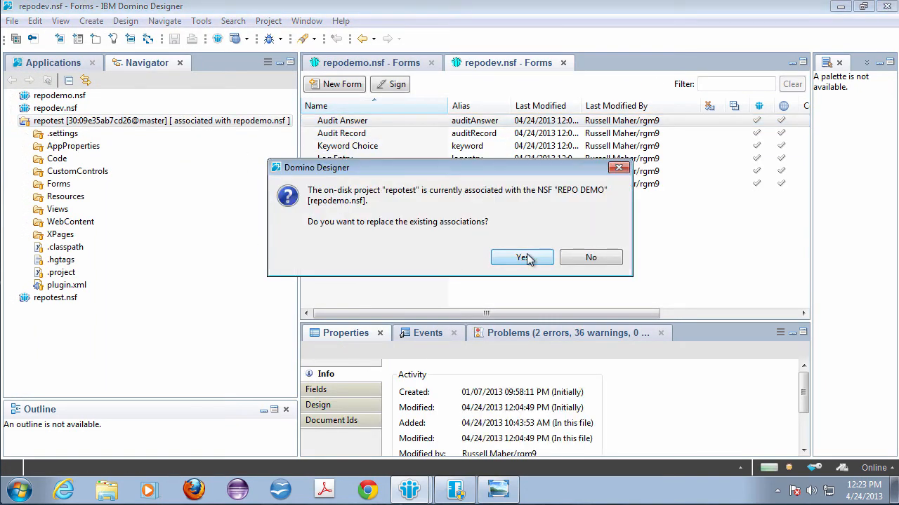
{"action": "left_click", "coordinate": [526, 255]}
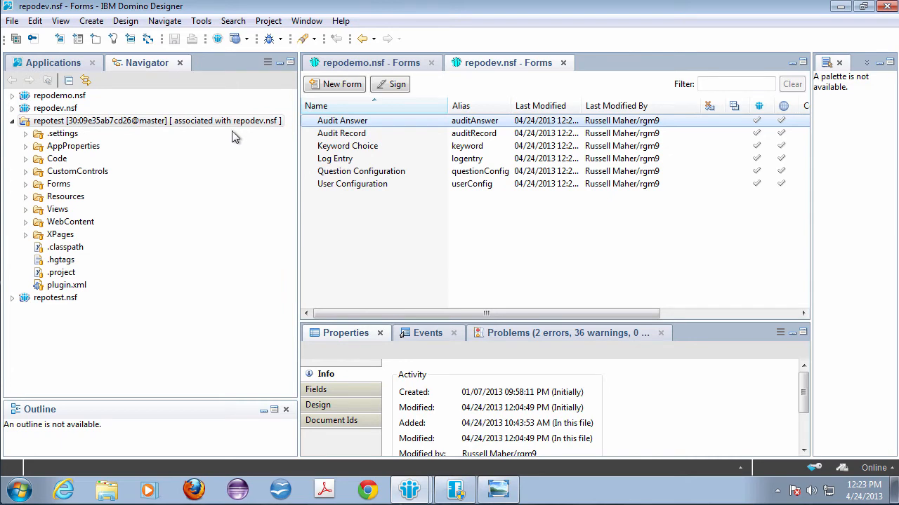
Switch the repotest project's working copy to the russdev branch.
{"action": "right_click", "coordinate": [150, 126]}
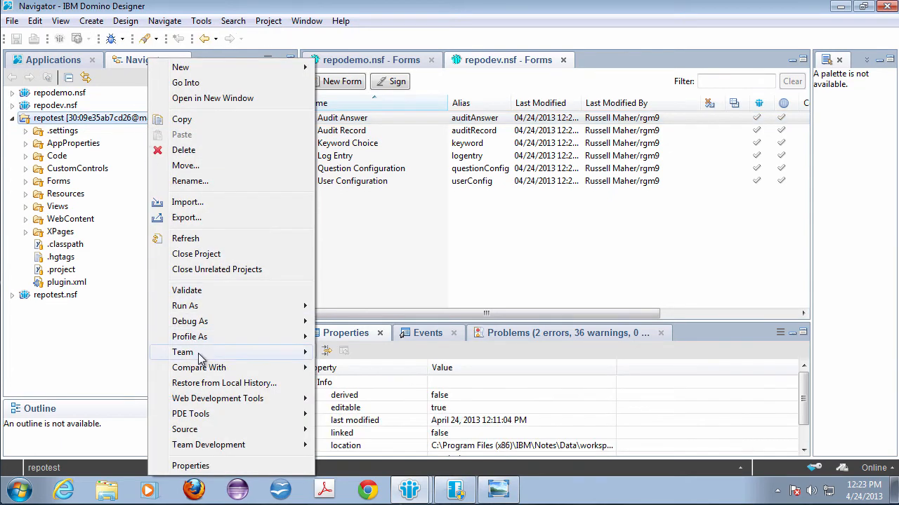
{"action": "mouse_move", "coordinate": [200, 353]}
{"action": "left_click", "coordinate": [354, 225]}
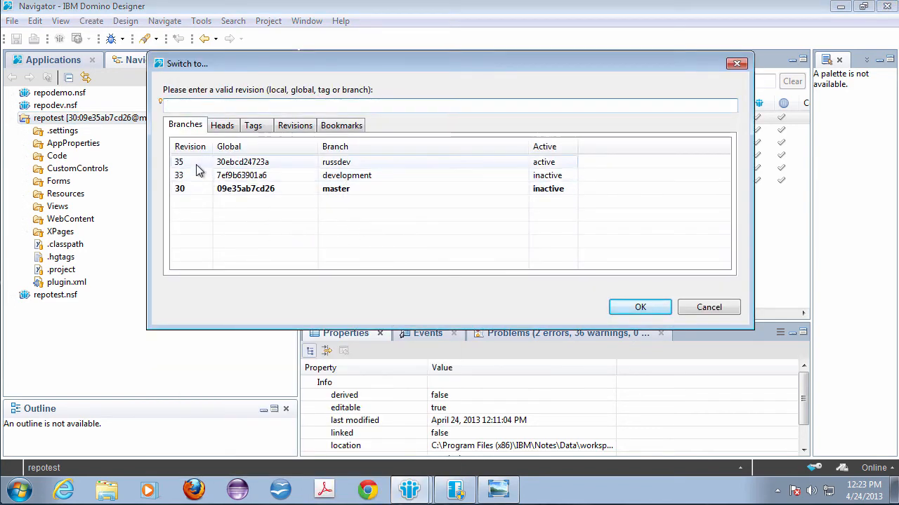
{"action": "double_click", "coordinate": [196, 166]}
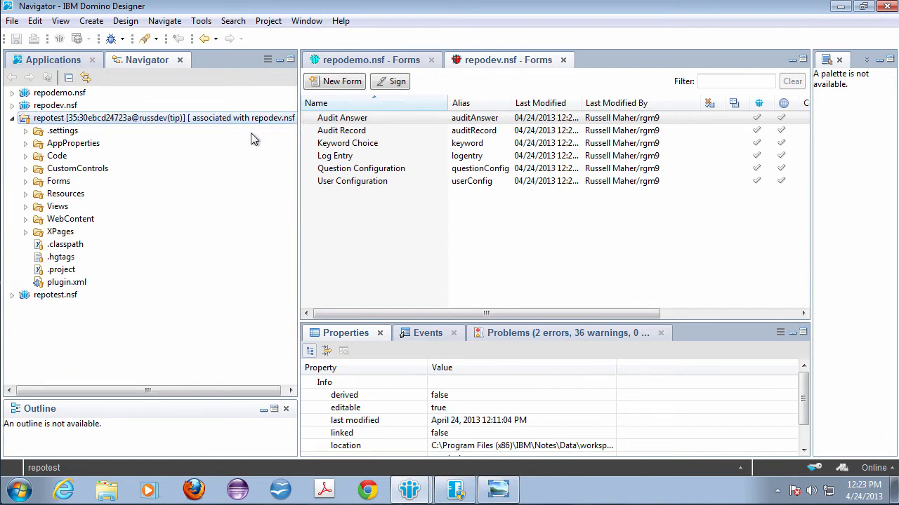
List the XPages of repodev.nsf and open the test XPage for editing.
{"action": "left_click", "coordinate": [55, 60]}
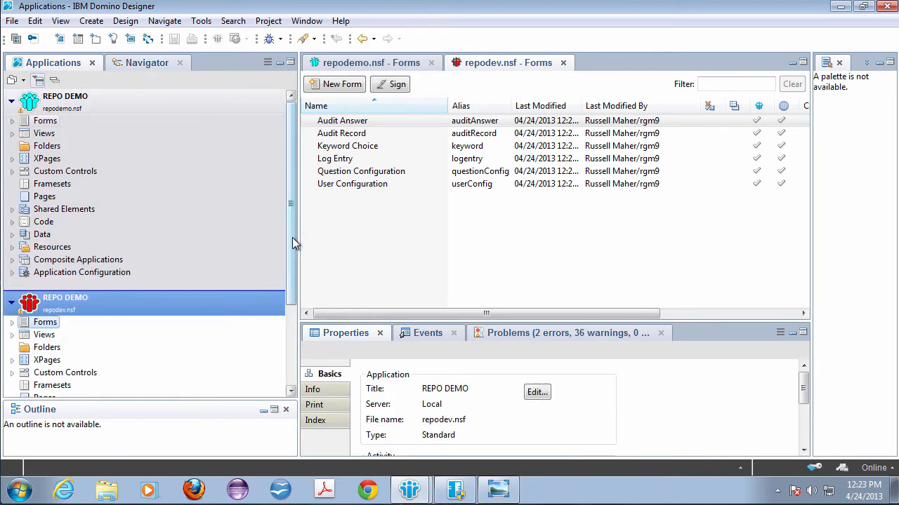
{"action": "left_click_drag", "start_coordinate": [292, 237], "coordinate": [289, 335]}
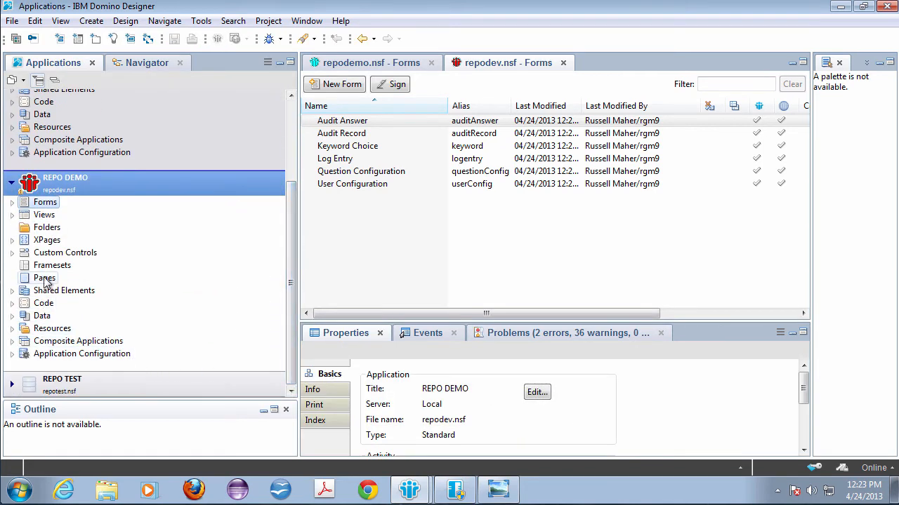
{"action": "left_click", "coordinate": [46, 240]}
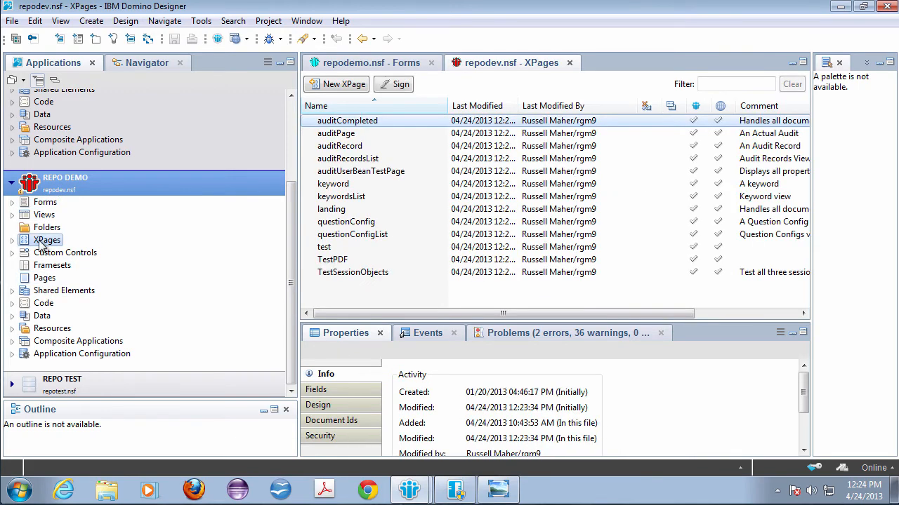
{"action": "left_click", "coordinate": [138, 65]}
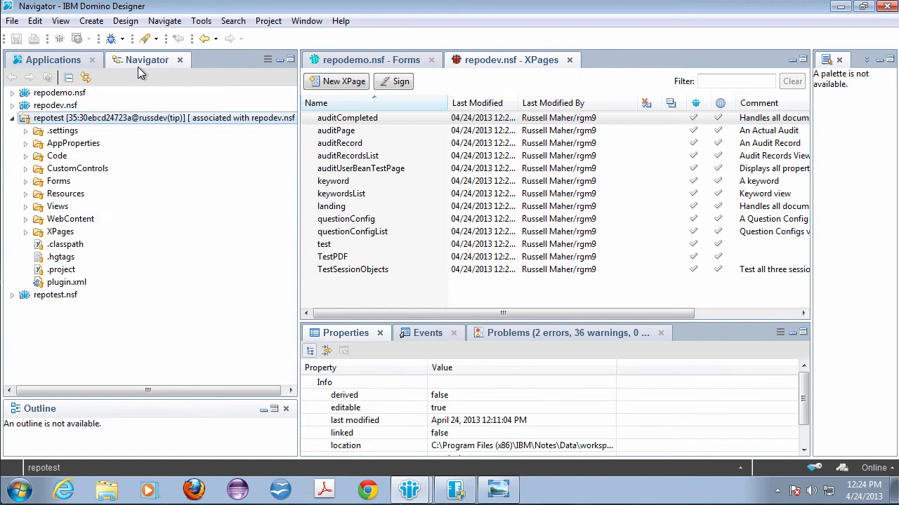
{"action": "left_click", "coordinate": [324, 246]}
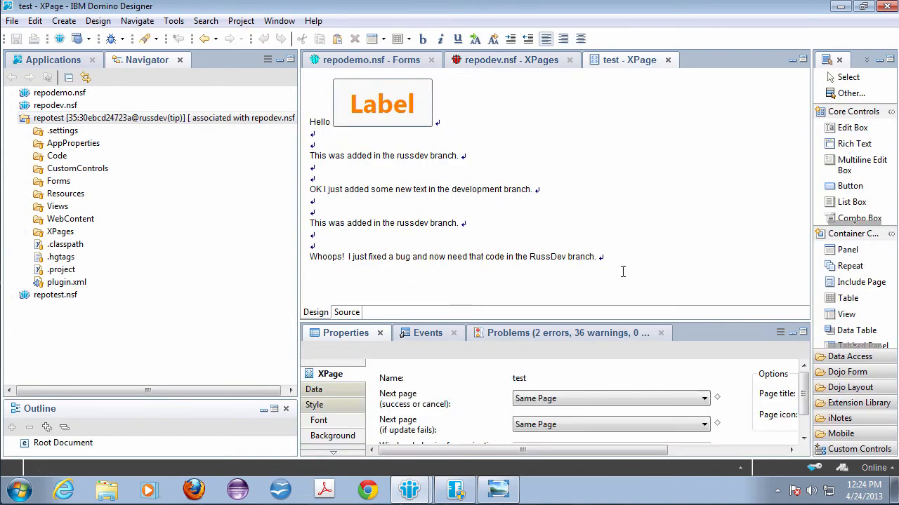
Replace all text lines below the Hello label with "Cleaned out all the old updates.", saving and closing the test XPage.
{"action": "left_click_drag", "start_coordinate": [613, 253], "coordinate": [311, 160]}
{"action": "type", "text": "C"}
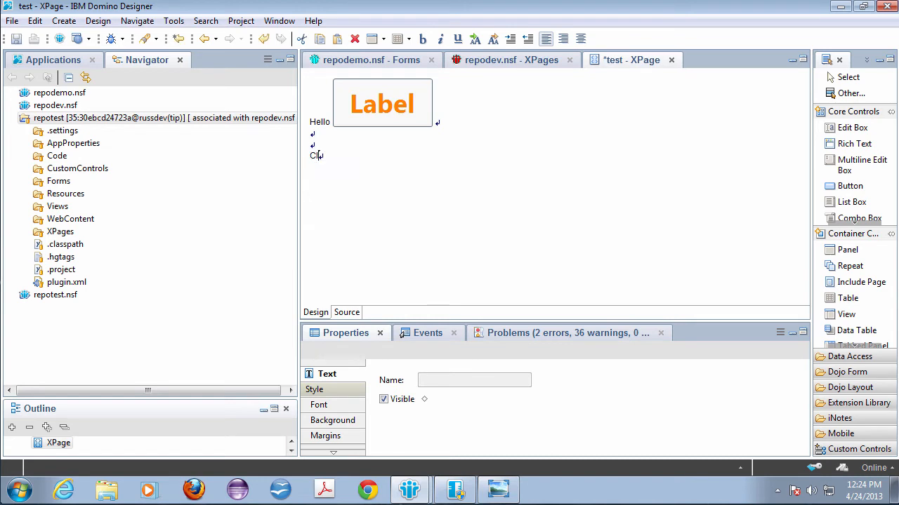
{"action": "type", "text": "leaned out all the old upd"}
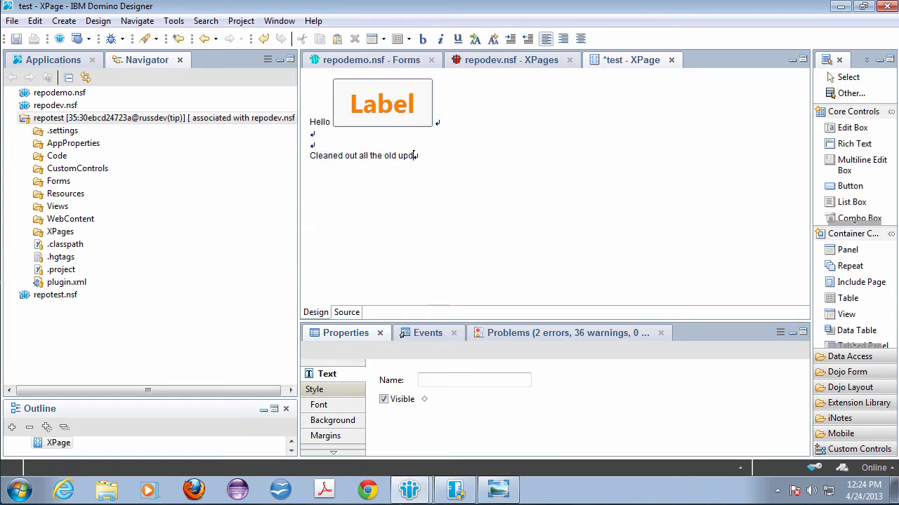
{"action": "type", "text": "ates."}
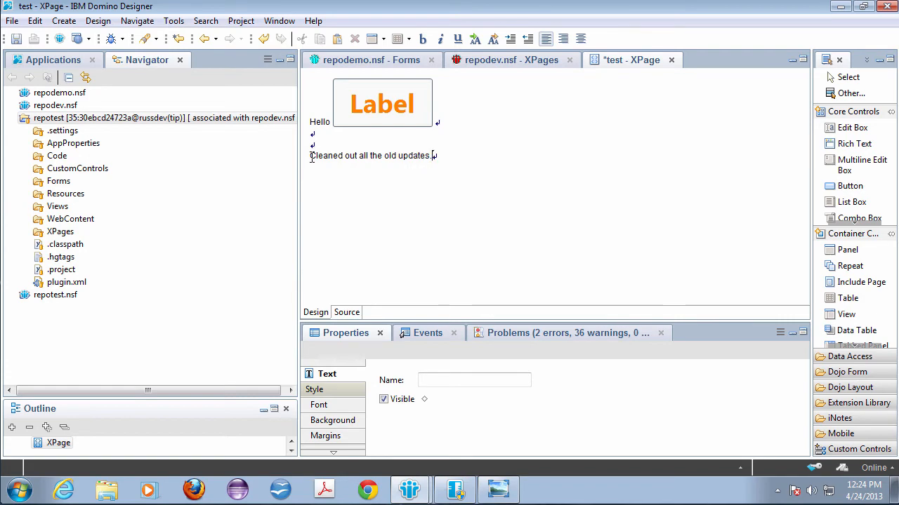
{"action": "key", "text": "ctrl+w"}
{"action": "key", "text": "Return"}
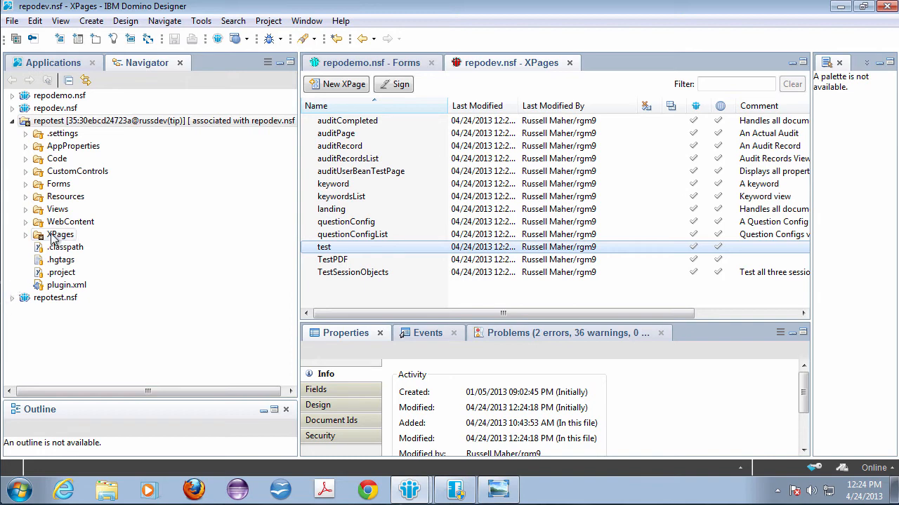
Commit the changed test.xsp of repotest to the local Mercurial repository with the message "Small updated on RussDev branch on repodev.nsf".
{"action": "left_click", "coordinate": [172, 123]}
{"action": "right_click", "coordinate": [172, 123]}
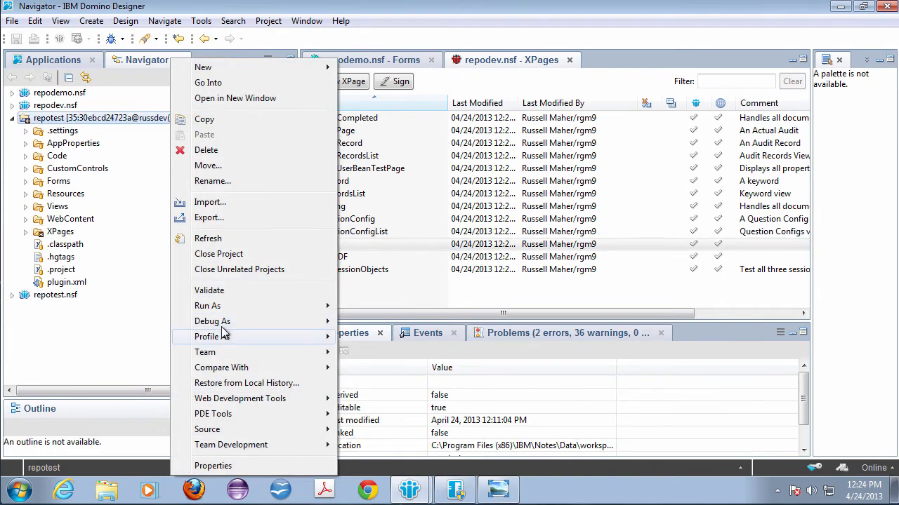
{"action": "mouse_move", "coordinate": [265, 357]}
{"action": "left_click", "coordinate": [398, 89]}
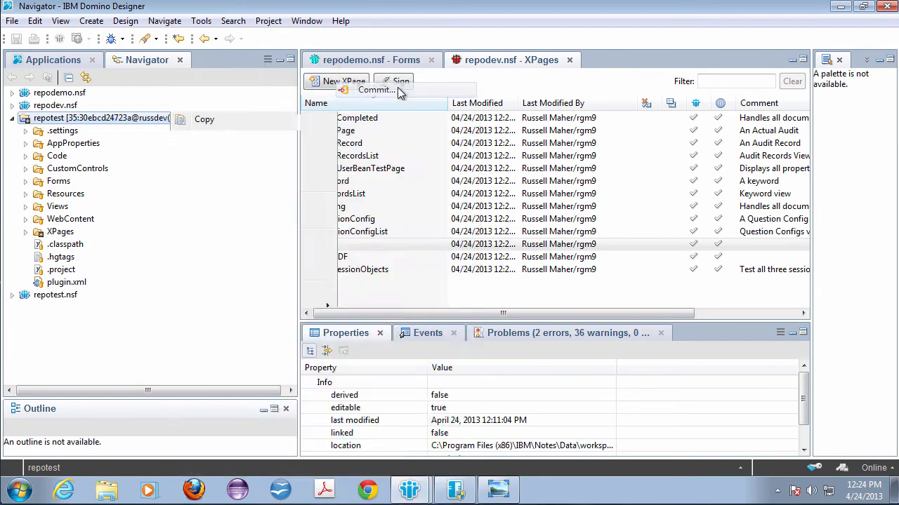
{"action": "type", "text": "Small updated iun R"}
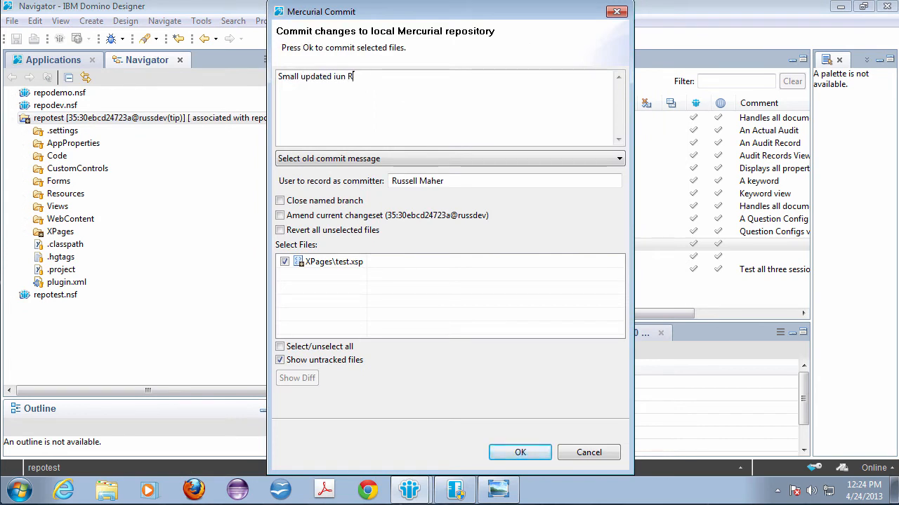
{"action": "type", "text": "ussDev branch"}
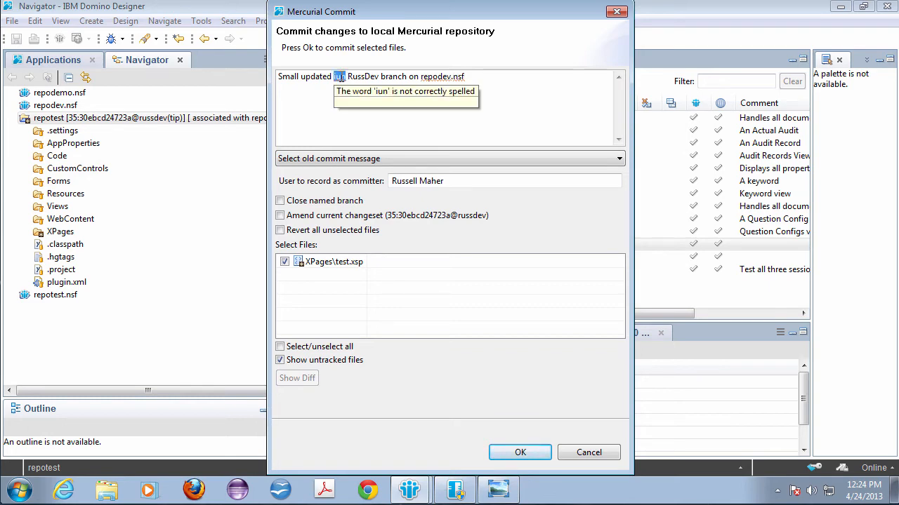
{"action": "type", "text": "on"}
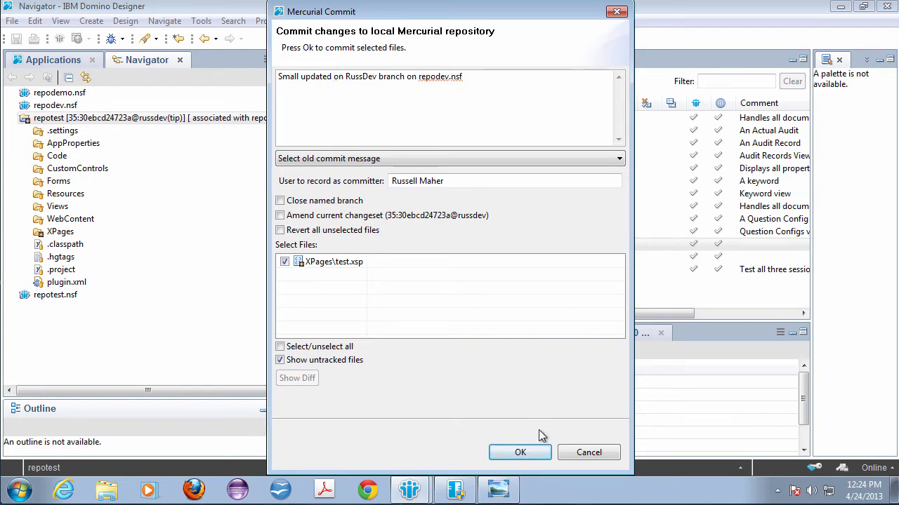
{"action": "left_click", "coordinate": [523, 452]}
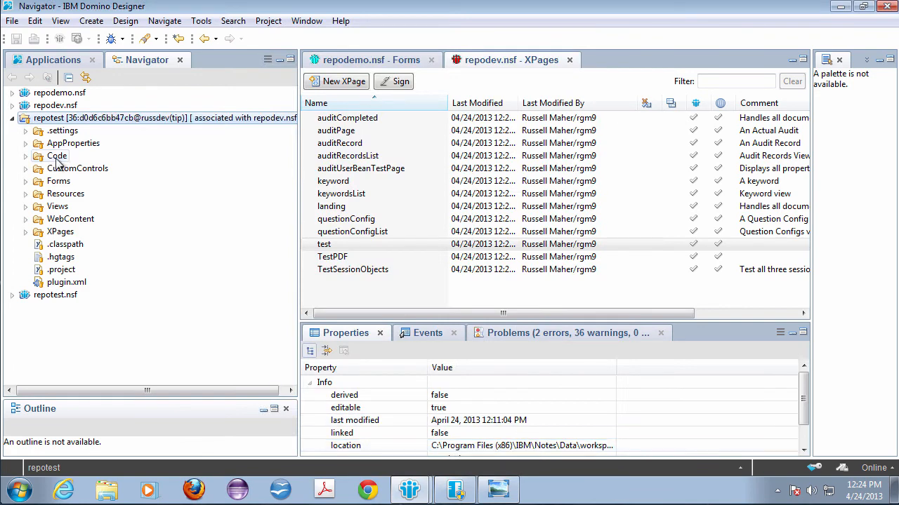
Switch to the IBM Notes workspace and show both server names and file names on the application tiles.
{"action": "key", "text": "alt+Tab"}
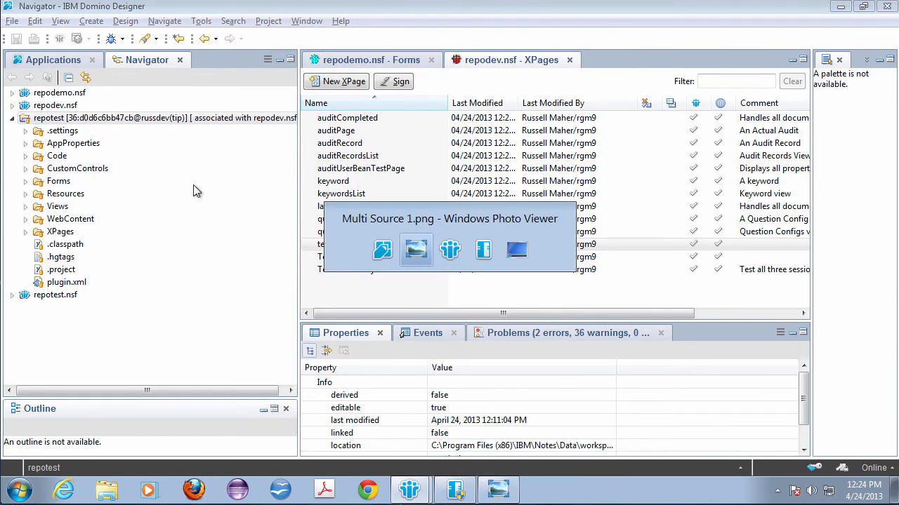
{"action": "key", "text": "alt+Tab"}
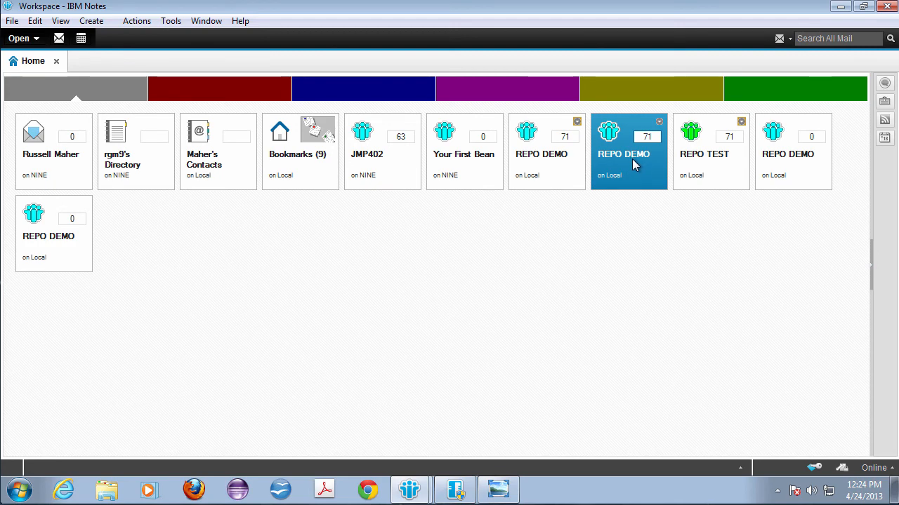
{"action": "left_click", "coordinate": [60, 20]}
{"action": "left_click", "coordinate": [90, 106]}
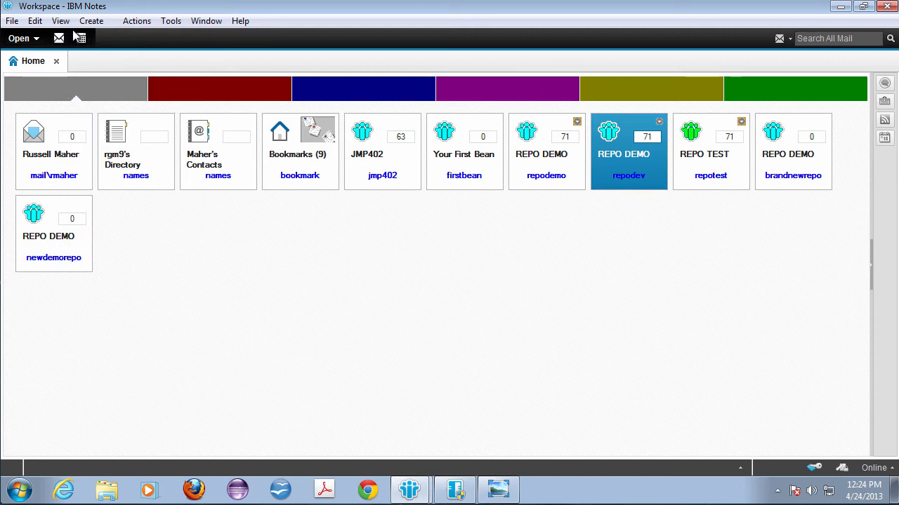
{"action": "left_click", "coordinate": [60, 21]}
{"action": "left_click", "coordinate": [92, 105]}
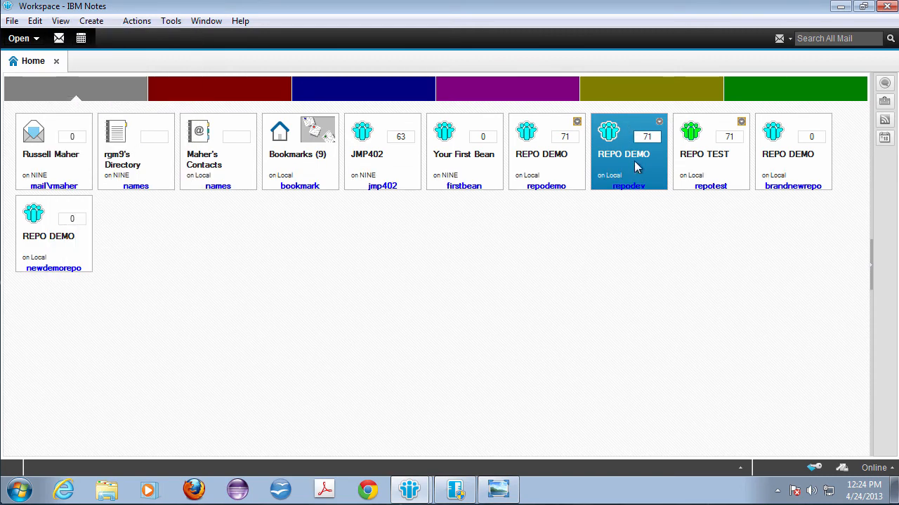
Replicate the local repodev REPO DEMO application with the NINE/rgm9 server and close the replication page.
{"action": "left_click", "coordinate": [659, 122]}
{"action": "left_click", "coordinate": [713, 160]}
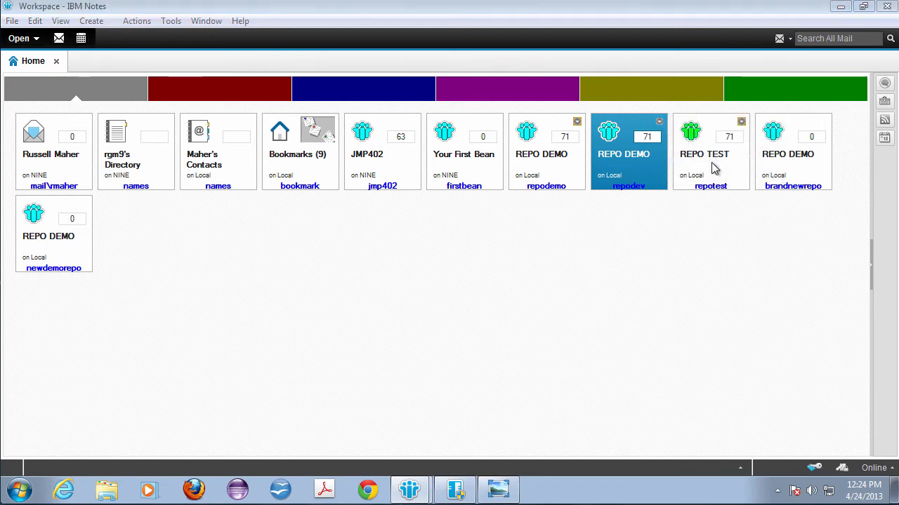
{"action": "left_click", "coordinate": [565, 132]}
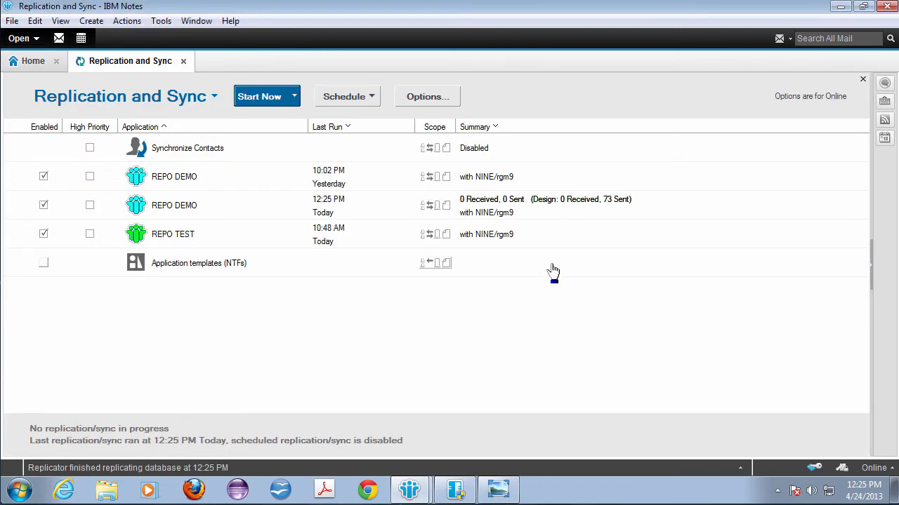
{"action": "key", "text": "Escape"}
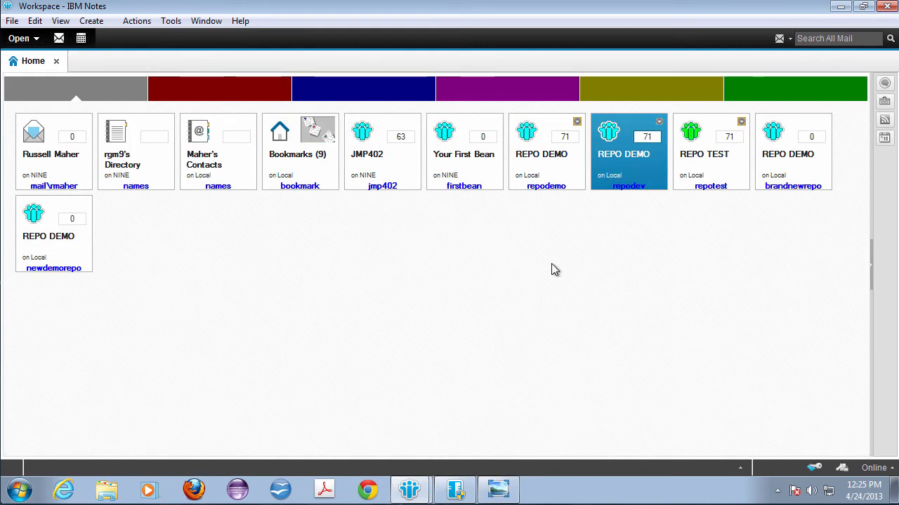
Return to Domino Designer, narrow the Navigator pane slightly, and switch the repotest project to the development branch.
{"action": "key", "text": "alt+Tab"}
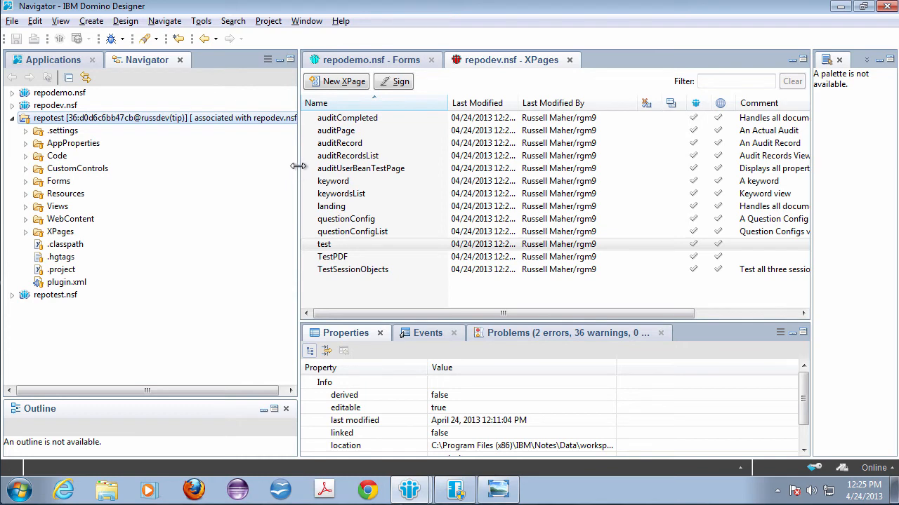
{"action": "left_click_drag", "start_coordinate": [300, 168], "coordinate": [283, 170]}
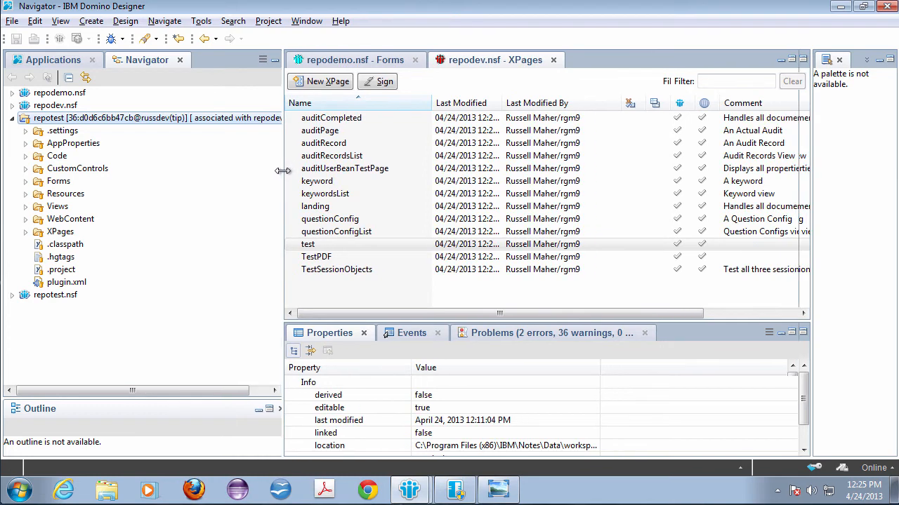
{"action": "right_click", "coordinate": [139, 124]}
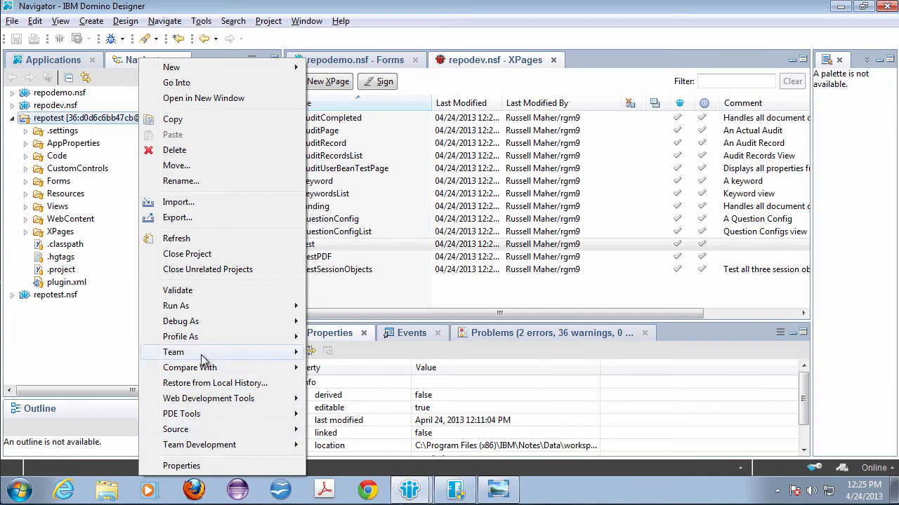
{"action": "mouse_move", "coordinate": [203, 359]}
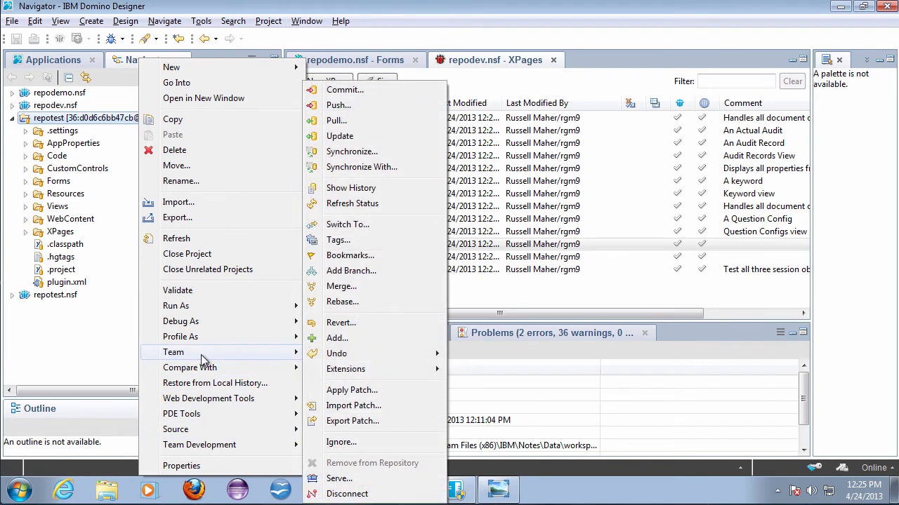
{"action": "left_click", "coordinate": [336, 225]}
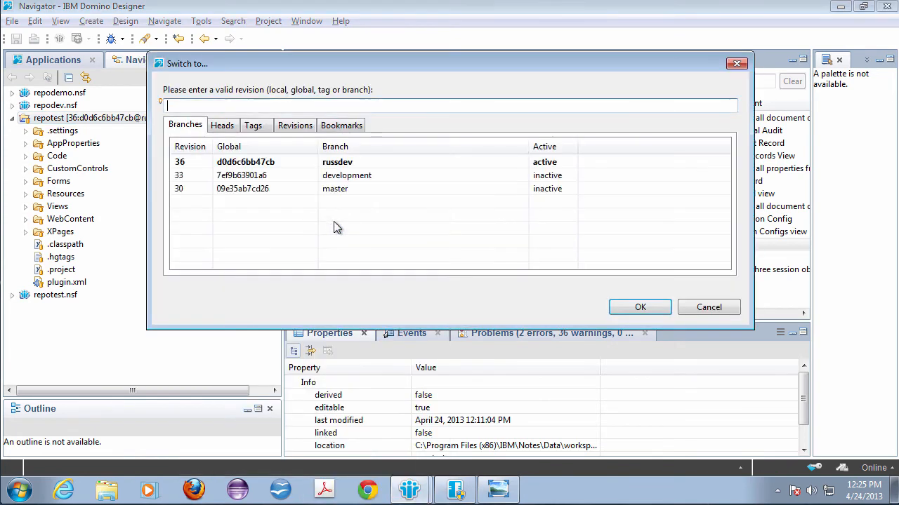
{"action": "double_click", "coordinate": [193, 174]}
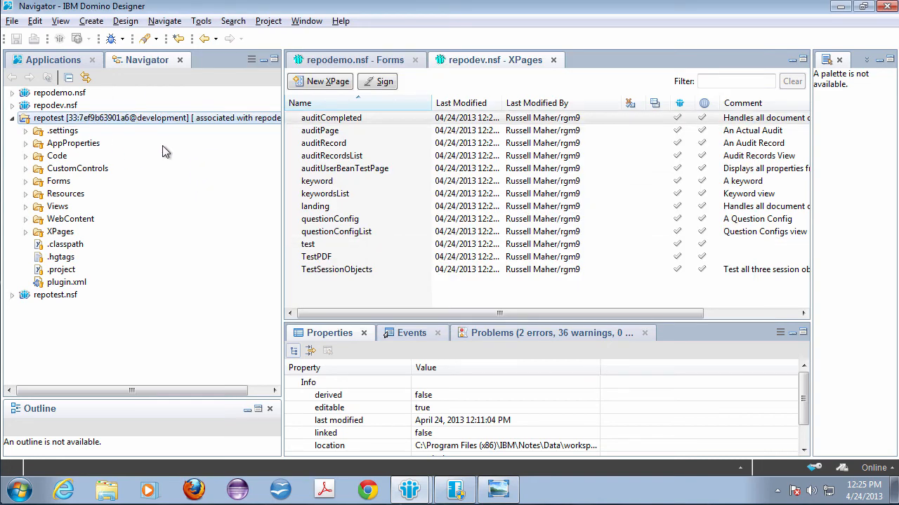
Merge the russdev head, revision 36, into the development branch of repotest and commit the merge with the default message.
{"action": "right_click", "coordinate": [158, 119]}
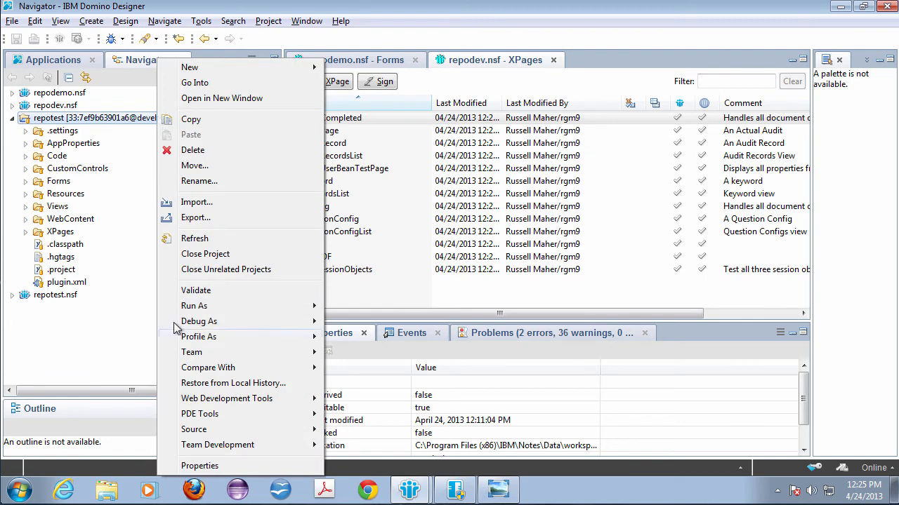
{"action": "mouse_move", "coordinate": [196, 353]}
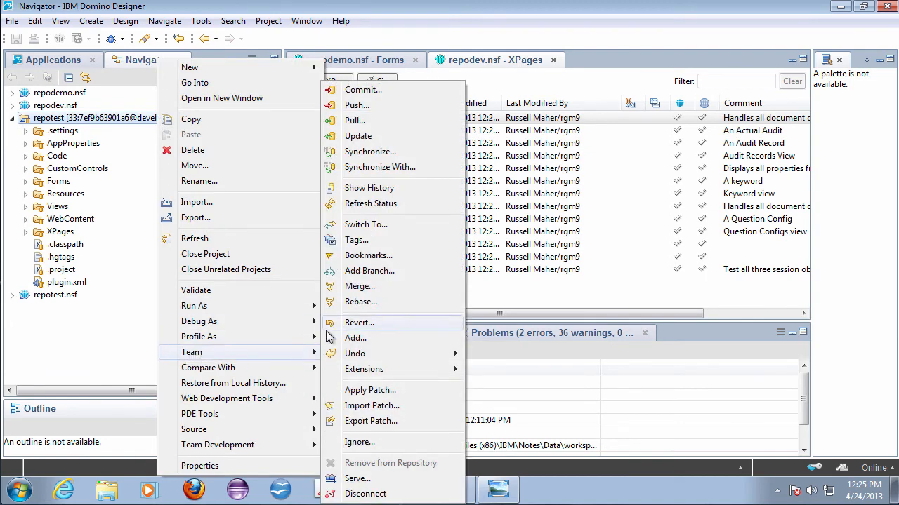
{"action": "left_click", "coordinate": [357, 287]}
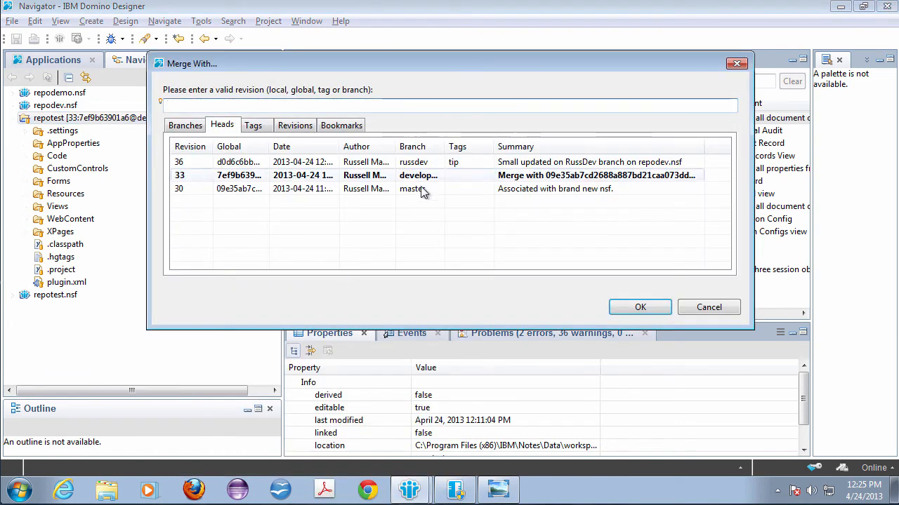
{"action": "left_click", "coordinate": [425, 164]}
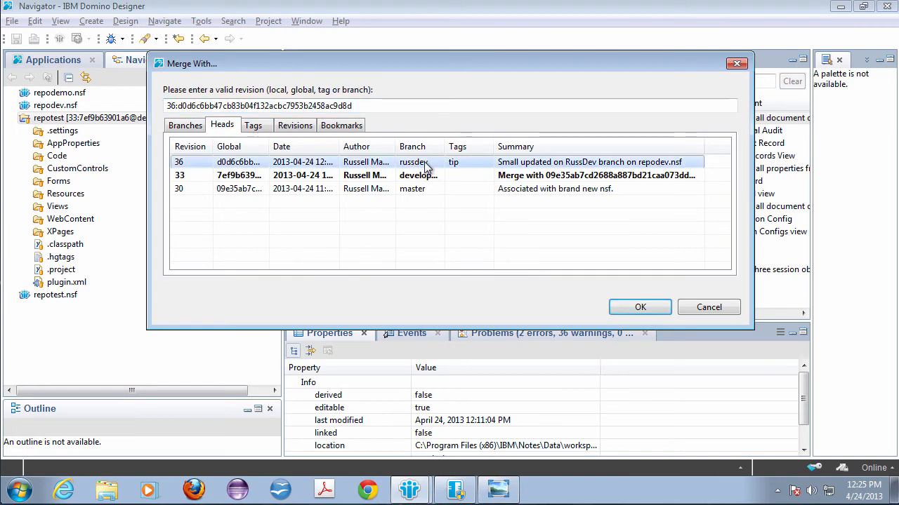
{"action": "left_click", "coordinate": [641, 309]}
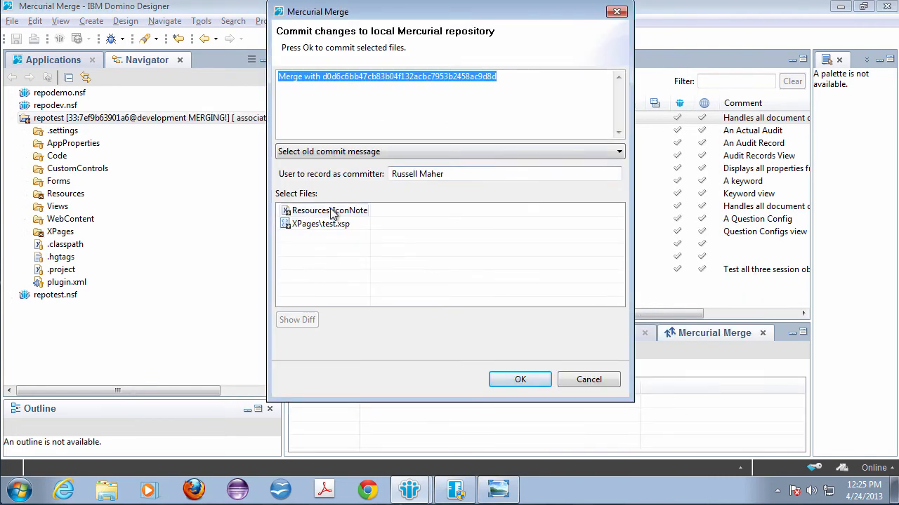
{"action": "left_click", "coordinate": [520, 380]}
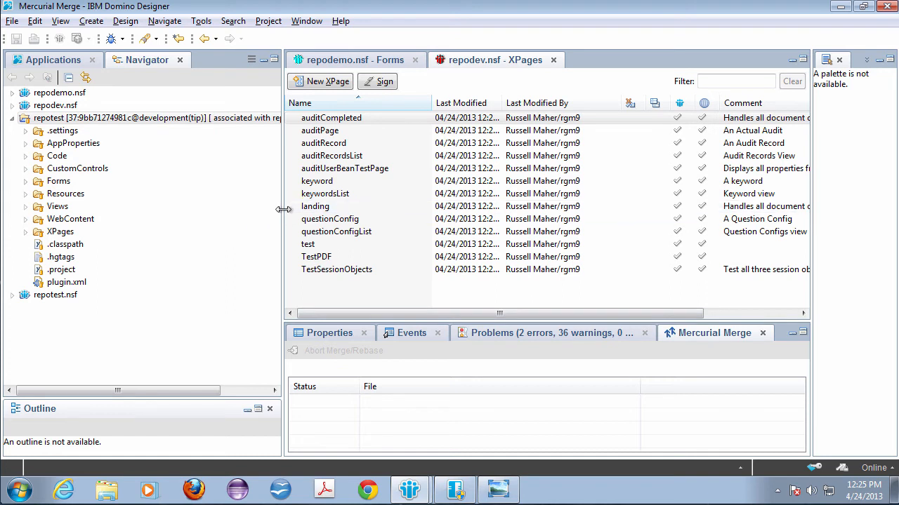
Widen the Navigator pane to read the full repotest label, and check the test XPage of repodev.nsf before closing it.
{"action": "left_click_drag", "start_coordinate": [281, 207], "coordinate": [336, 212]}
{"action": "left_click", "coordinate": [169, 121]}
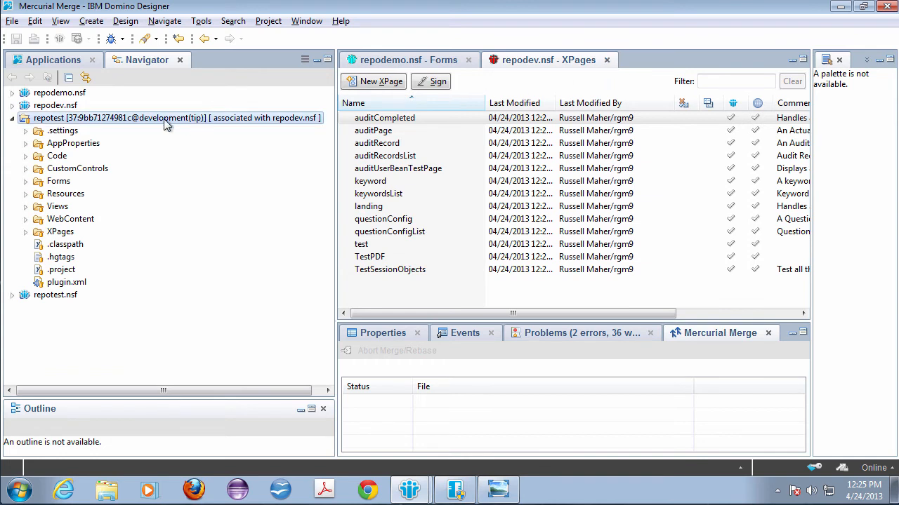
{"action": "double_click", "coordinate": [384, 248]}
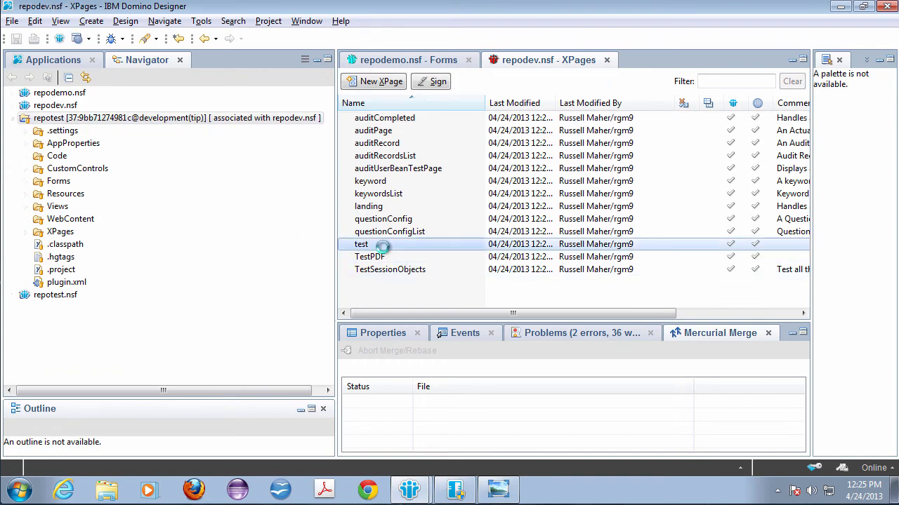
{"action": "key", "text": "ctrl+w"}
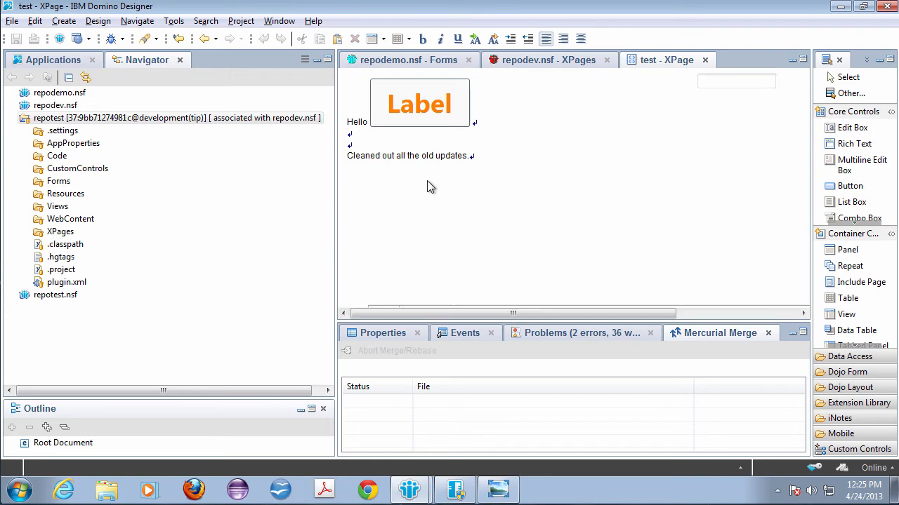
Associate the repotest project with the existing local repotest.nsf, importing from repotest into the NSF and replacing the existing association.
{"action": "left_click", "coordinate": [164, 123]}
{"action": "right_click", "coordinate": [163, 125]}
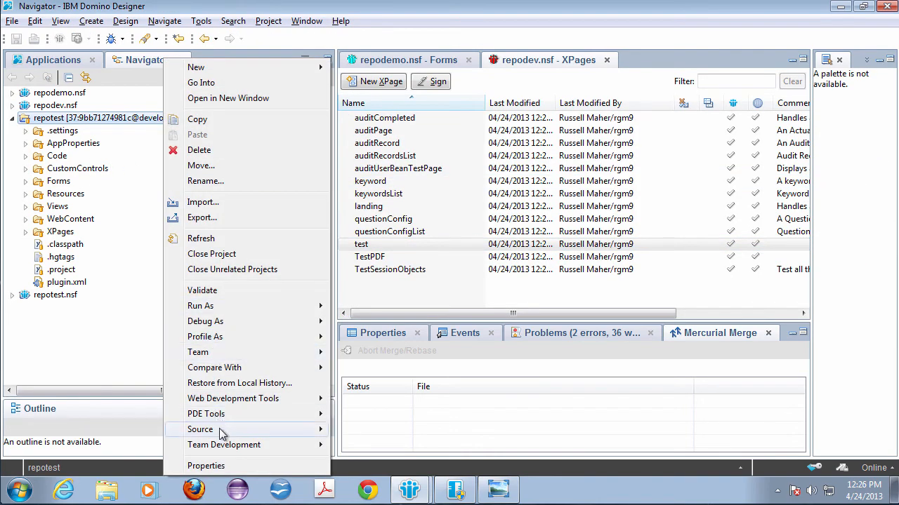
{"action": "mouse_move", "coordinate": [228, 448]}
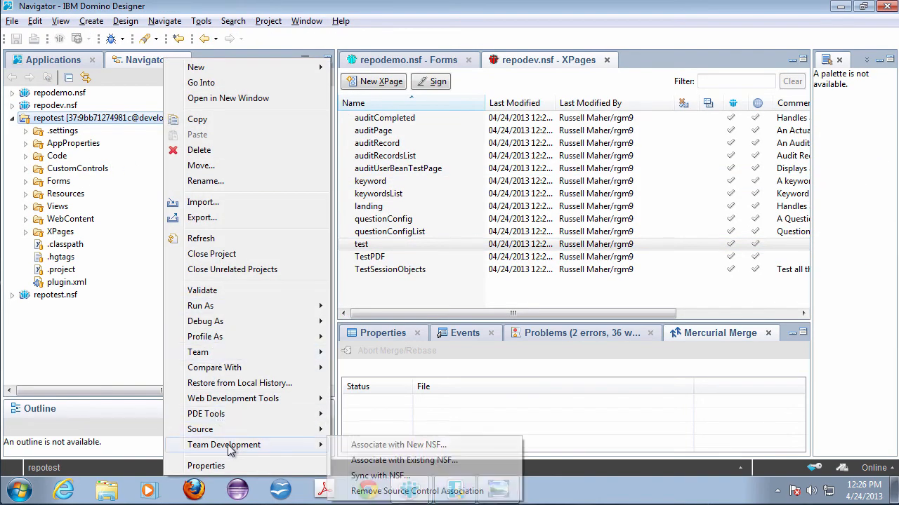
{"action": "left_click", "coordinate": [420, 462]}
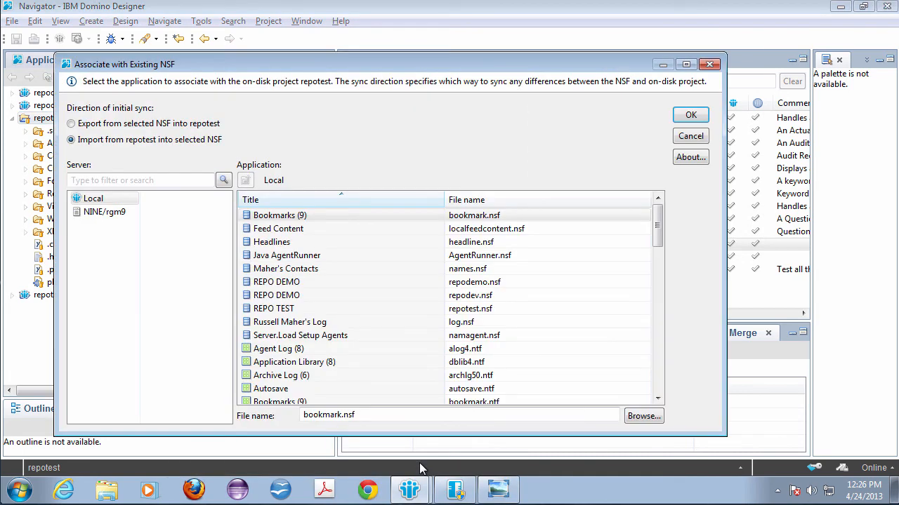
{"action": "double_click", "coordinate": [274, 309]}
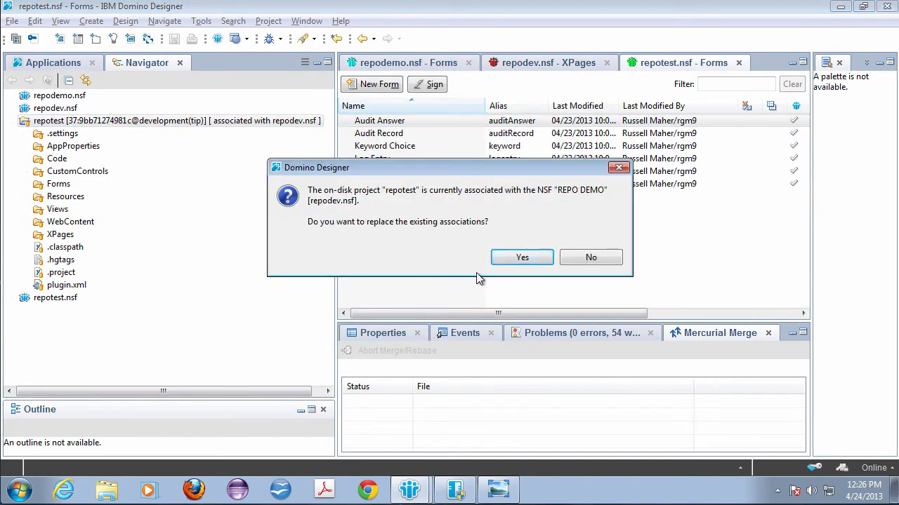
{"action": "left_click", "coordinate": [518, 258]}
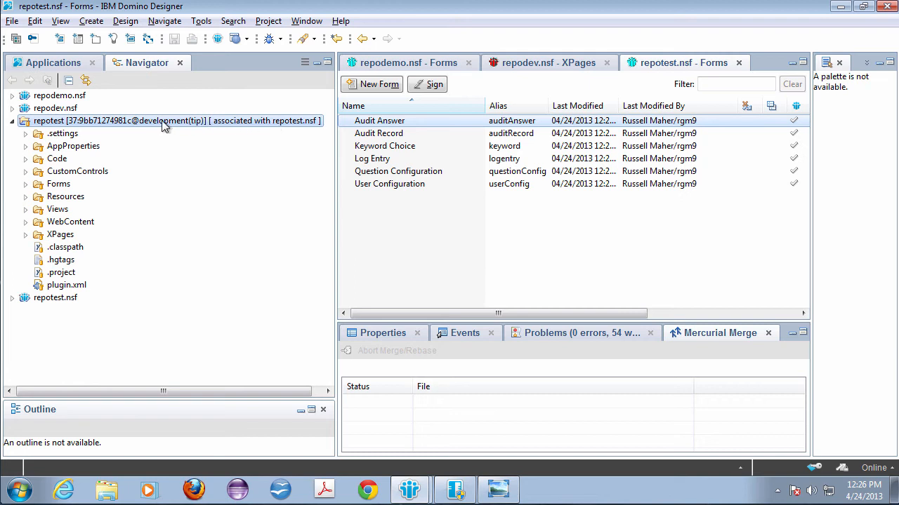
Switch to the IBM Notes workspace and replicate the local repotest REPO DEMO application.
{"action": "key", "text": "alt+Tab"}
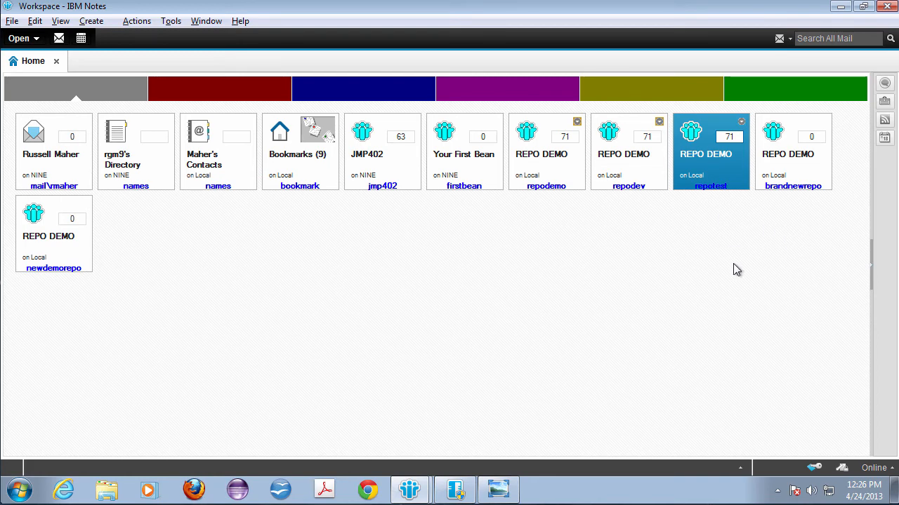
{"action": "left_click", "coordinate": [742, 122]}
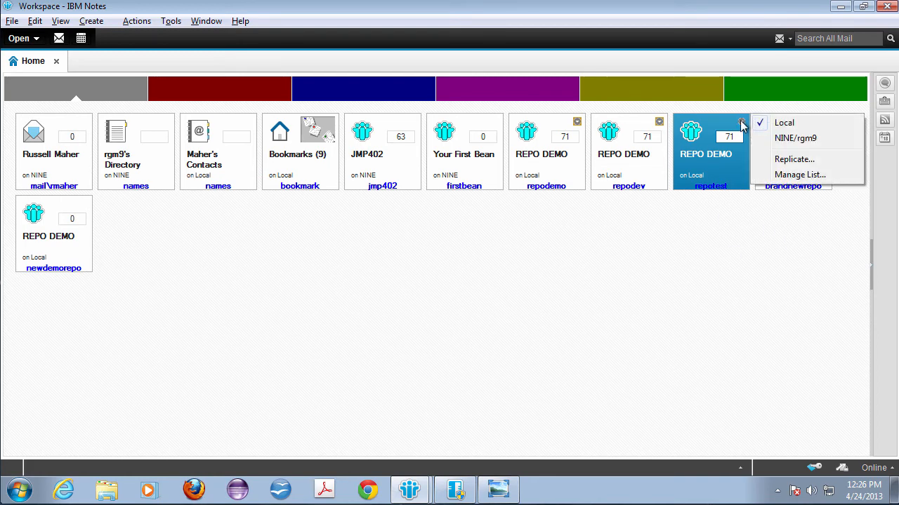
{"action": "left_click", "coordinate": [772, 161]}
{"action": "left_click", "coordinate": [566, 129]}
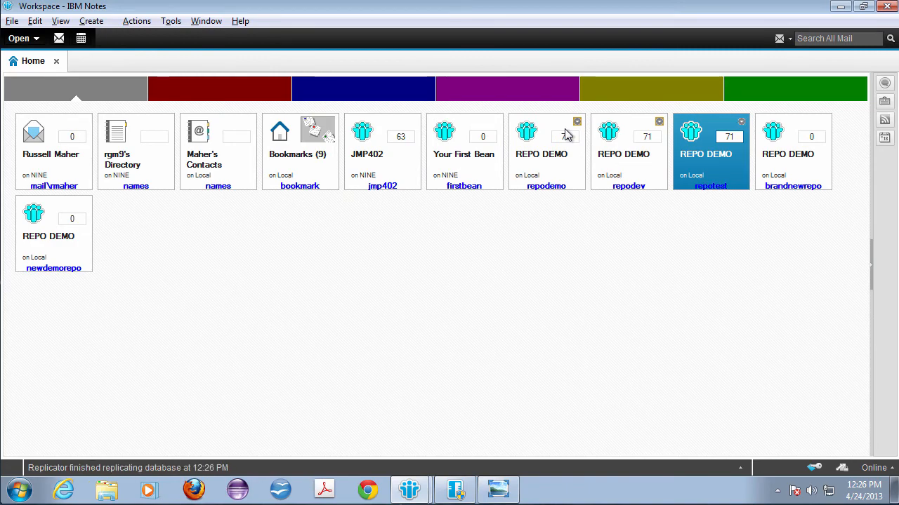
Return to Domino Designer and switch the repotest project to the master branch.
{"action": "key", "text": "alt+Tab"}
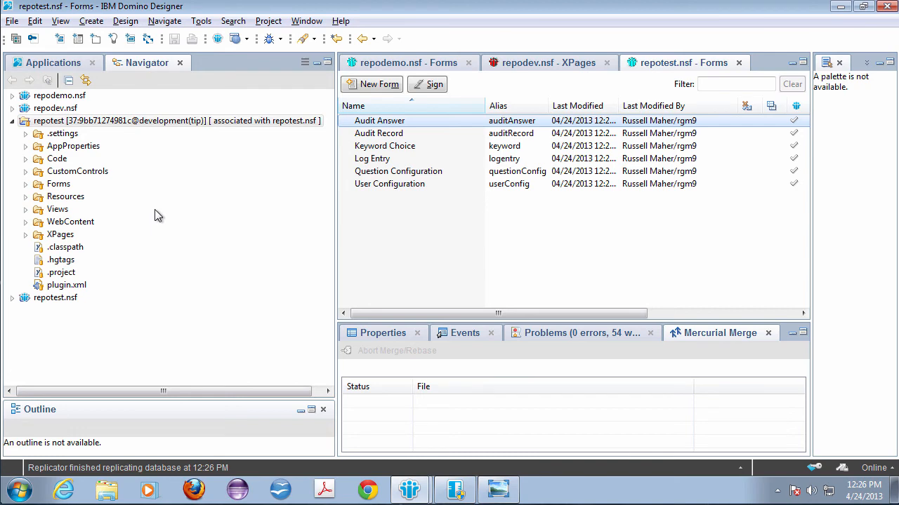
{"action": "right_click", "coordinate": [168, 123]}
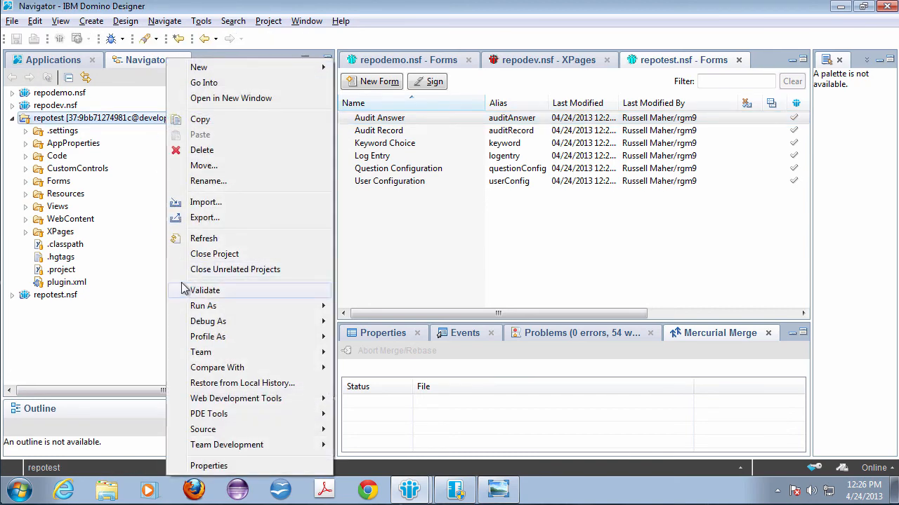
{"action": "mouse_move", "coordinate": [217, 353]}
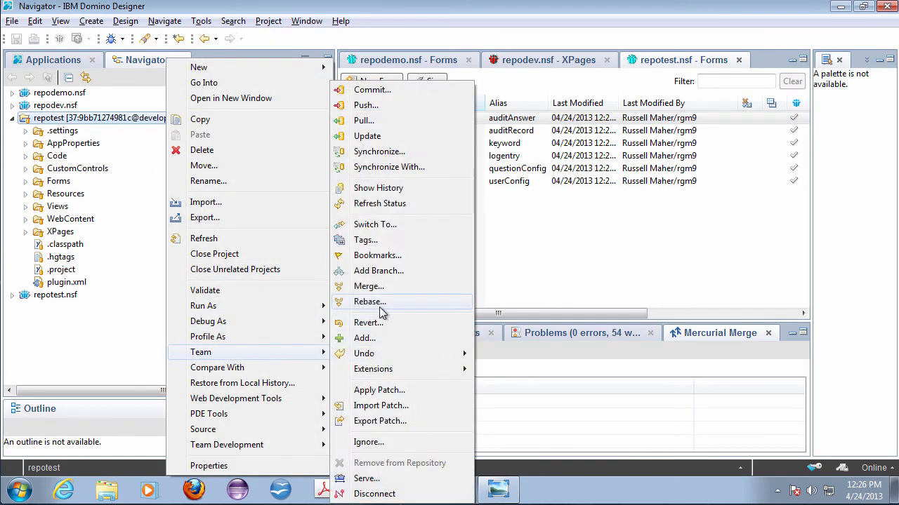
{"action": "left_click", "coordinate": [389, 232]}
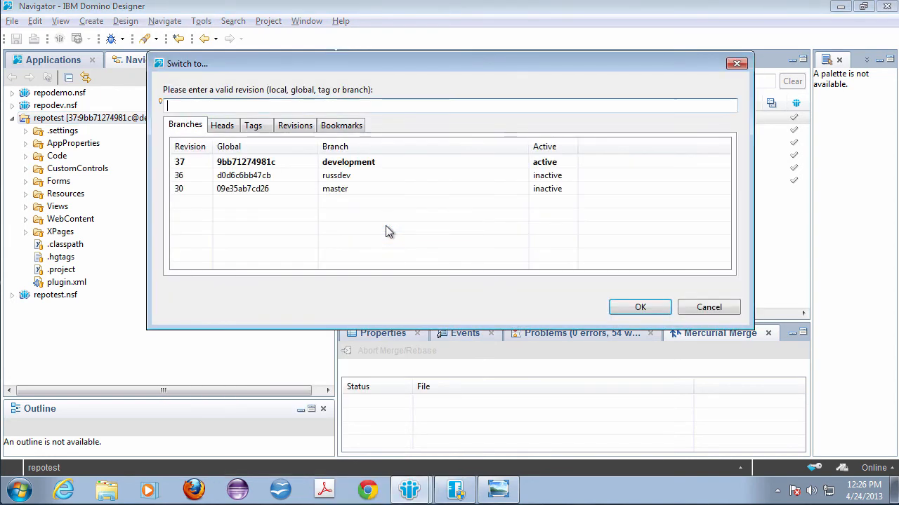
{"action": "double_click", "coordinate": [278, 194]}
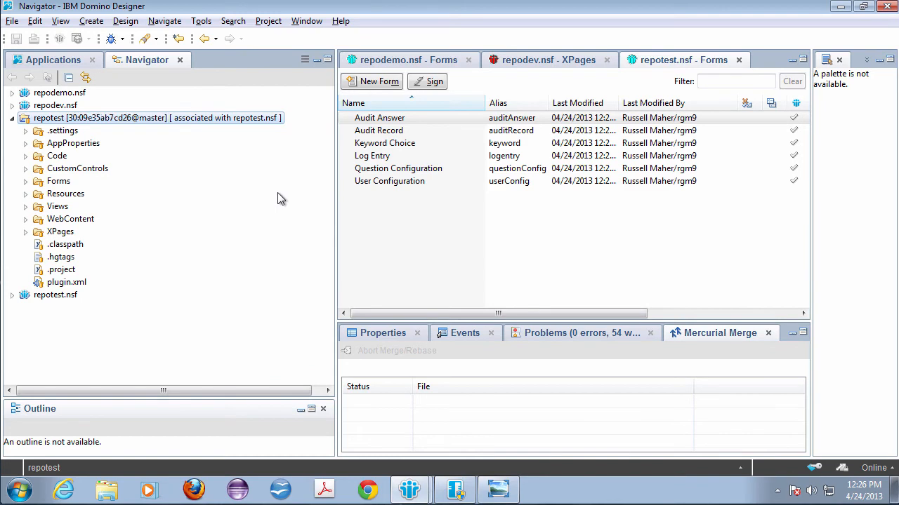
Merge the development head, revision 37, into the master branch of repotest and commit the merge with the default message.
{"action": "right_click", "coordinate": [190, 119]}
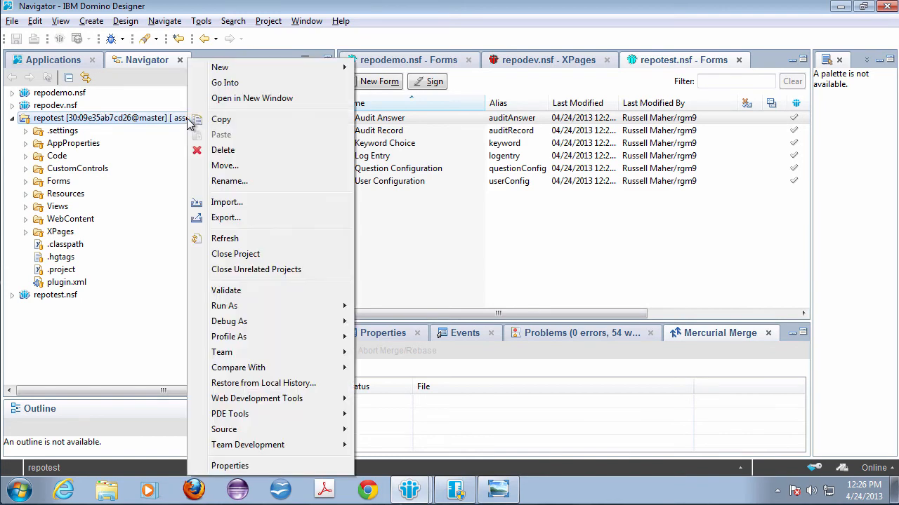
{"action": "mouse_move", "coordinate": [243, 355]}
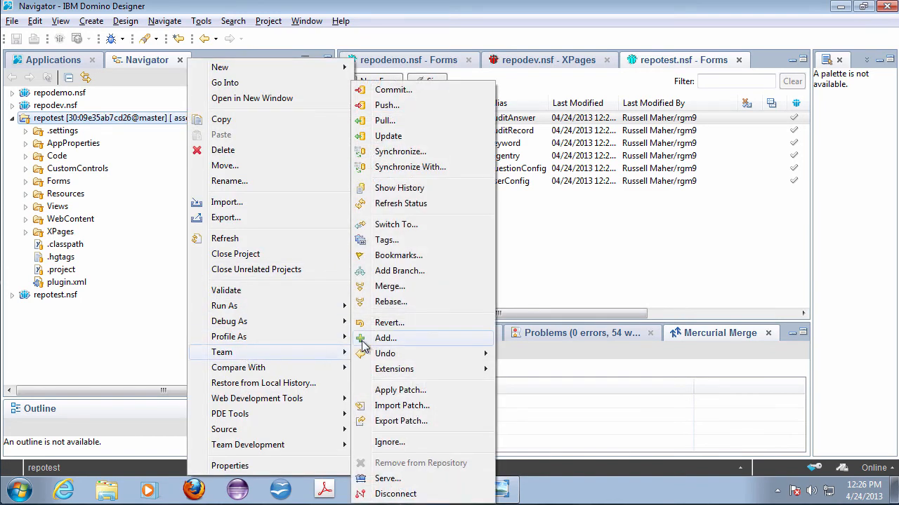
{"action": "left_click", "coordinate": [395, 286]}
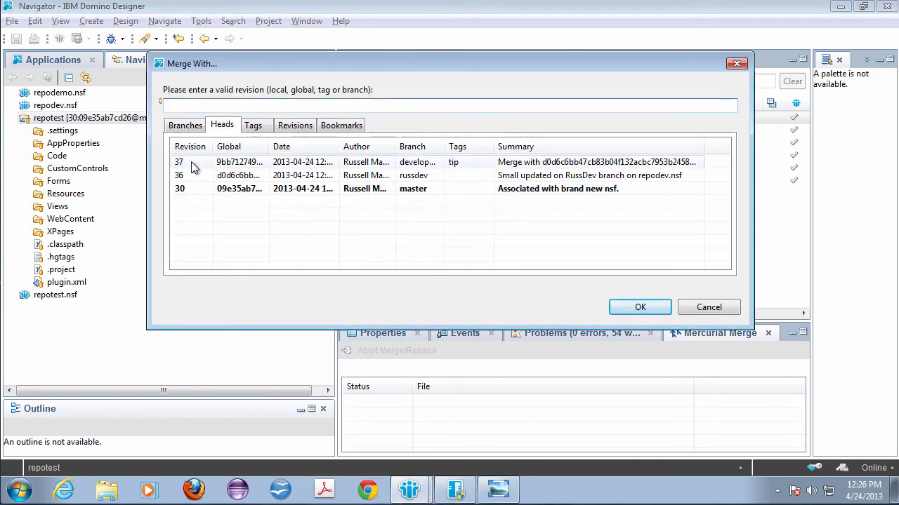
{"action": "double_click", "coordinate": [194, 167]}
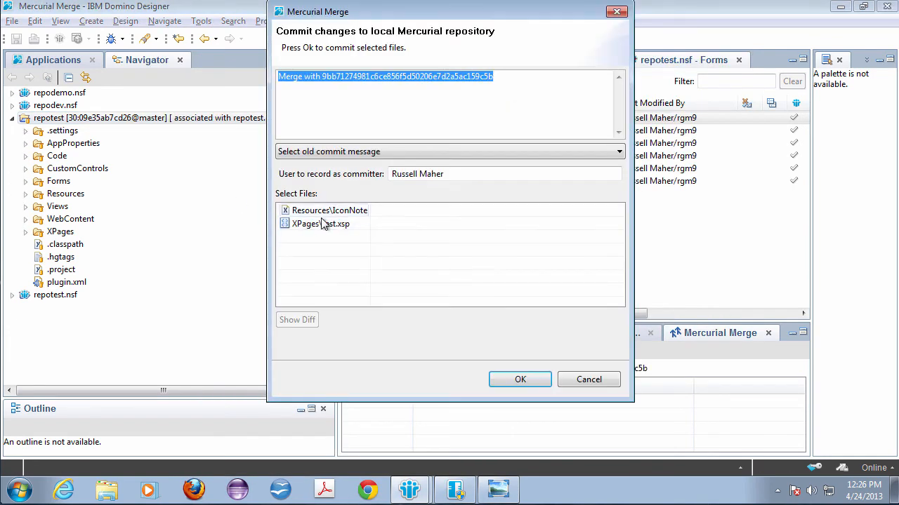
{"action": "left_click", "coordinate": [531, 379]}
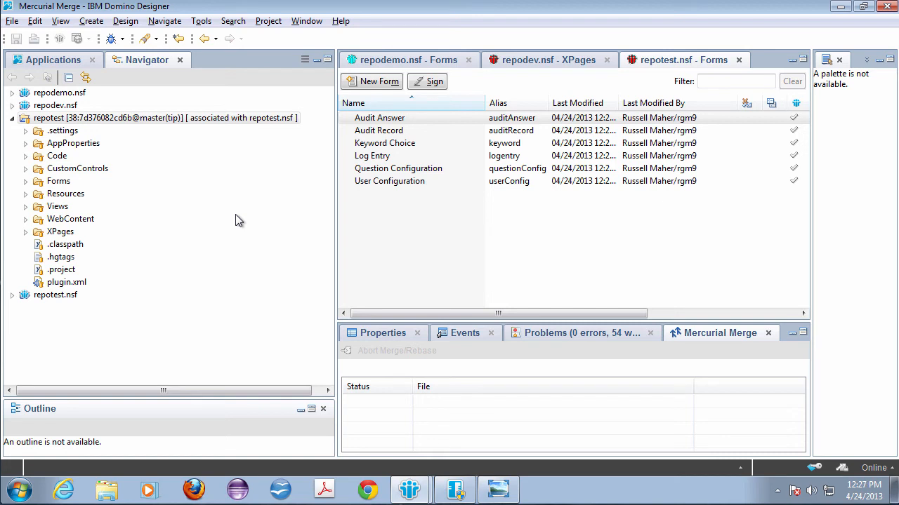
Switch to the IBM Notes workspace and replicate the local repotest REPO DEMO application with the merged master changes.
{"action": "key", "text": "alt+Tab"}
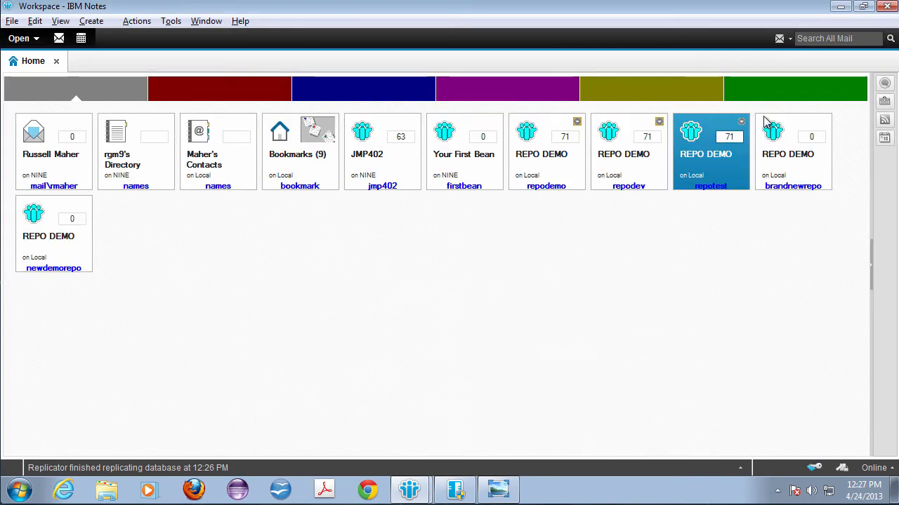
{"action": "left_click", "coordinate": [742, 123]}
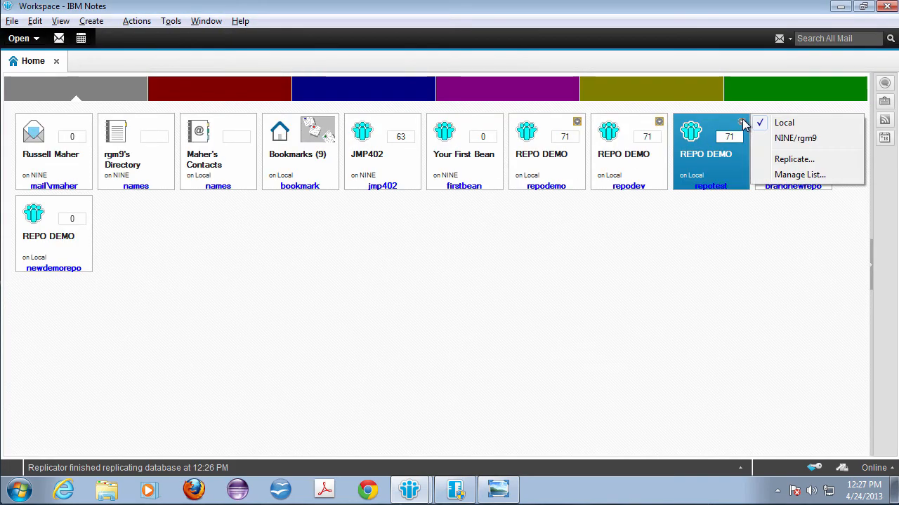
{"action": "left_click", "coordinate": [795, 157]}
{"action": "left_click", "coordinate": [574, 131]}
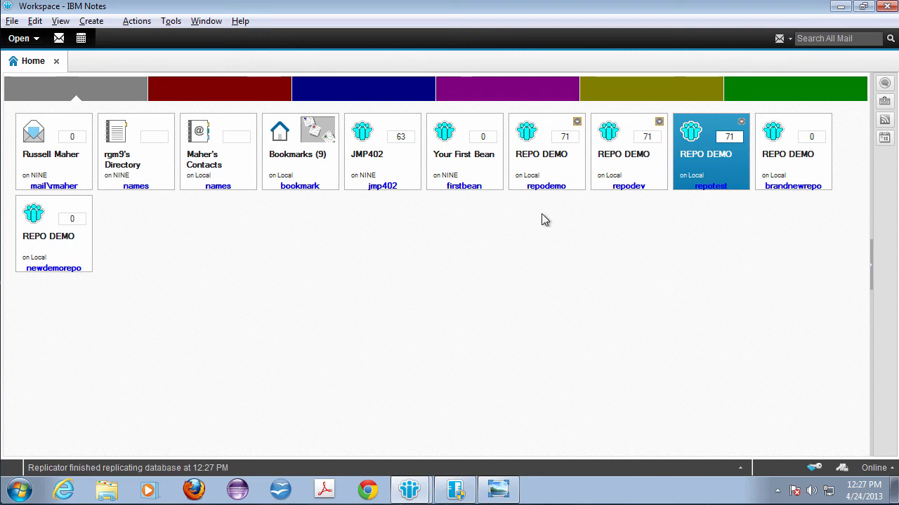
Return to Domino Designer and associate the repotest project with a new local NSF named newtemplate, replacing the existing association.
{"action": "key", "text": "alt+Tab"}
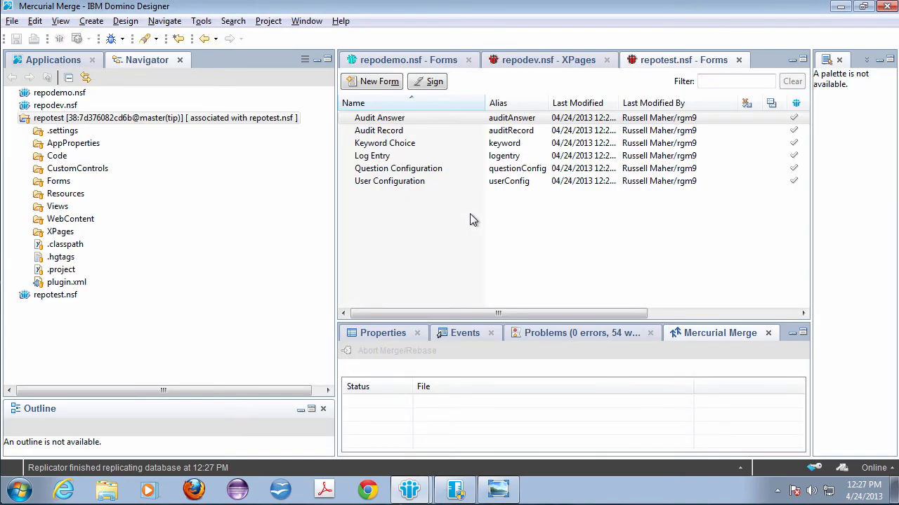
{"action": "right_click", "coordinate": [173, 120]}
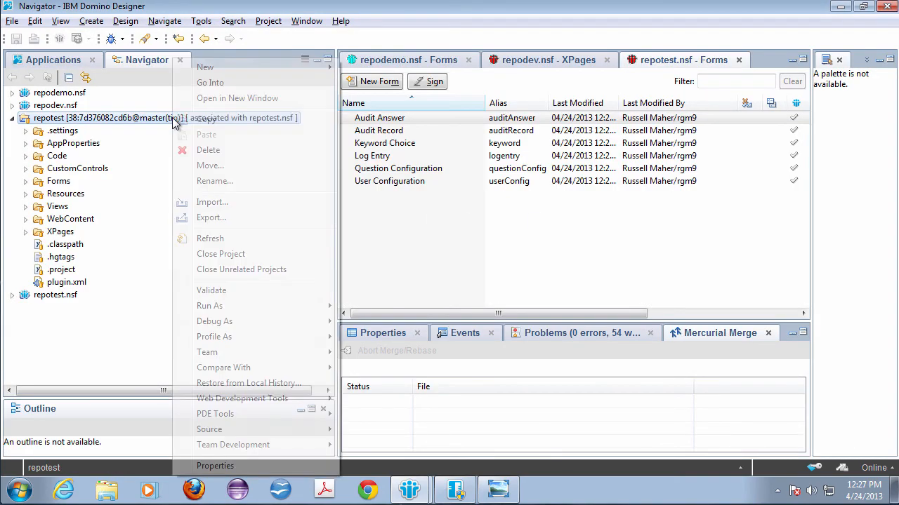
{"action": "mouse_move", "coordinate": [274, 448]}
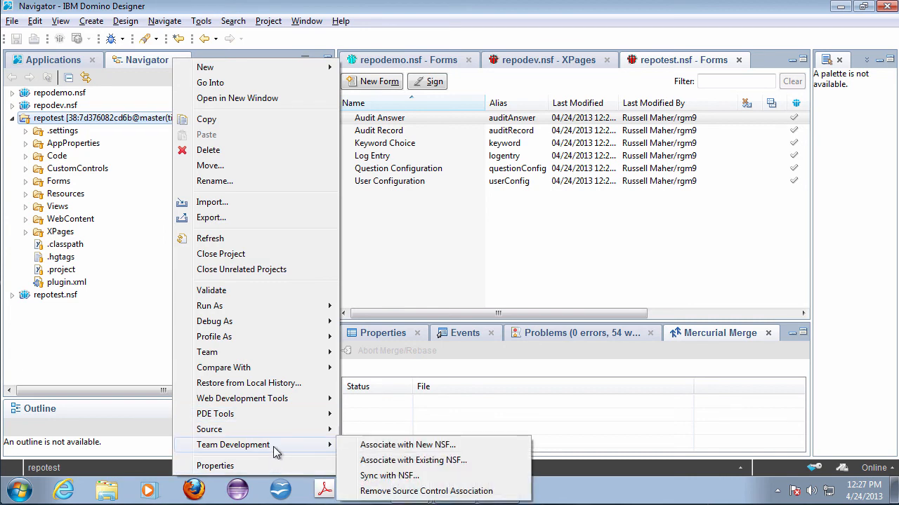
{"action": "left_click", "coordinate": [413, 448]}
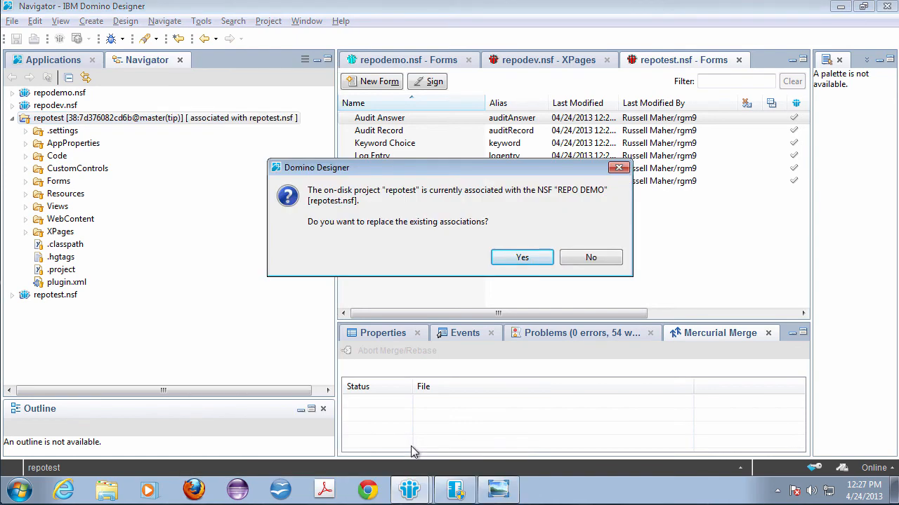
{"action": "left_click", "coordinate": [540, 266]}
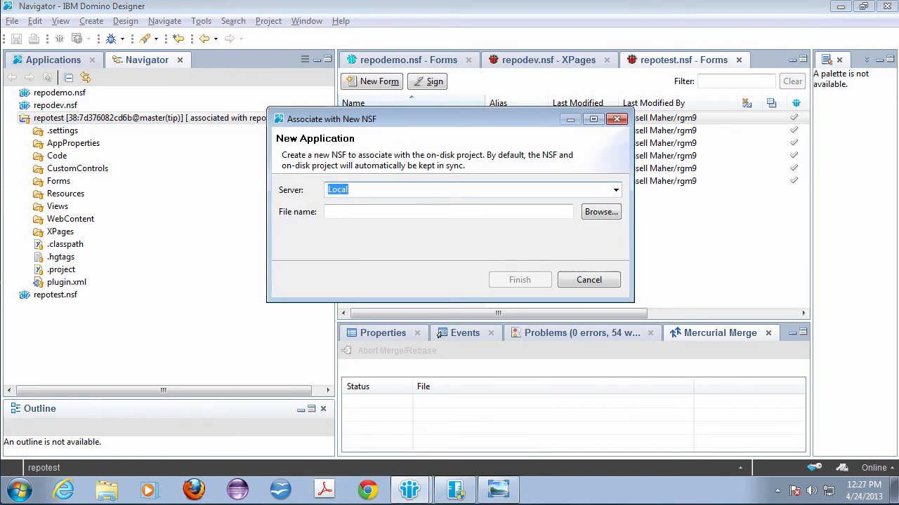
{"action": "left_click", "coordinate": [339, 211]}
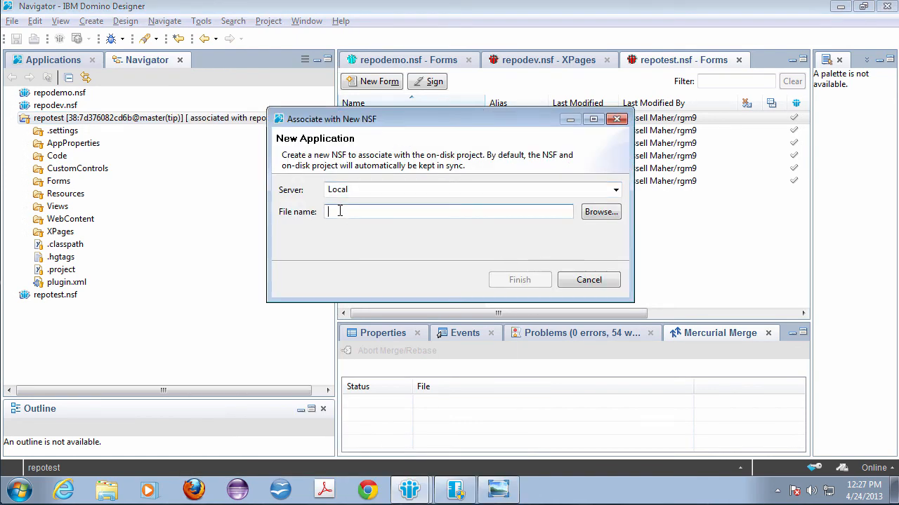
{"action": "type", "text": "newtemplate"}
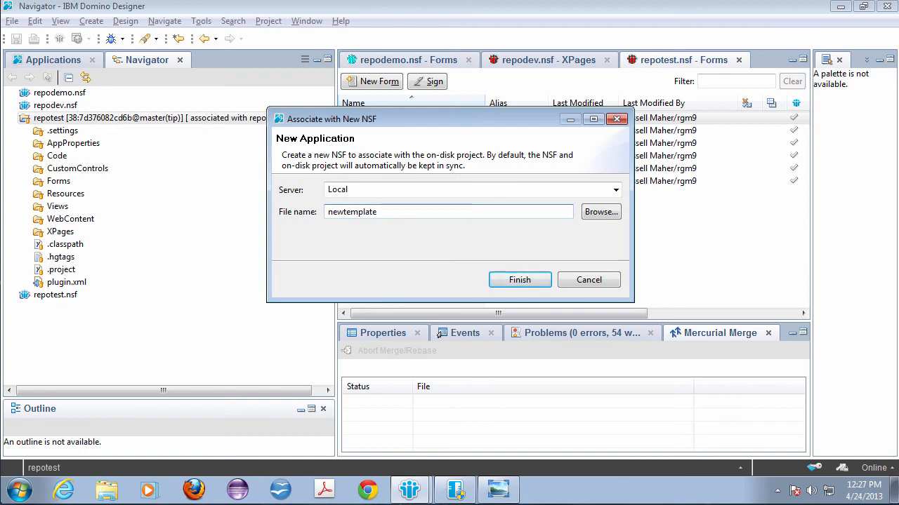
{"action": "key", "text": "Return"}
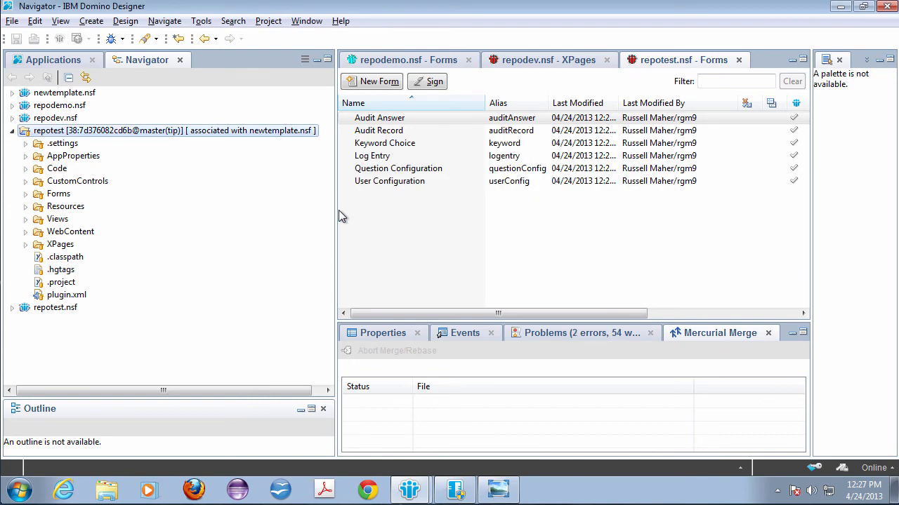
Switch to the IBM Notes workspace, move the newtemplate application's tile below Your First Bean, and open its database properties.
{"action": "key", "text": "alt+Tab"}
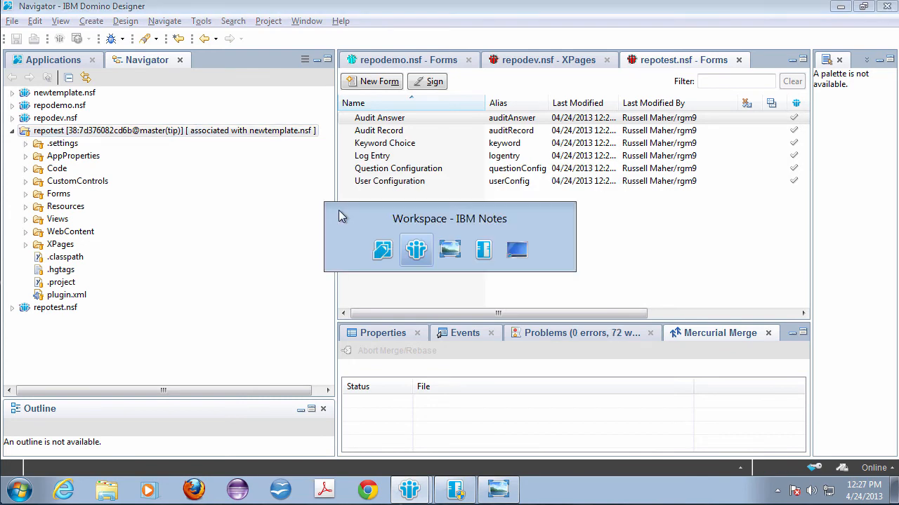
{"action": "left_click_drag", "start_coordinate": [135, 231], "coordinate": [458, 237]}
{"action": "key", "text": "alt+Return"}
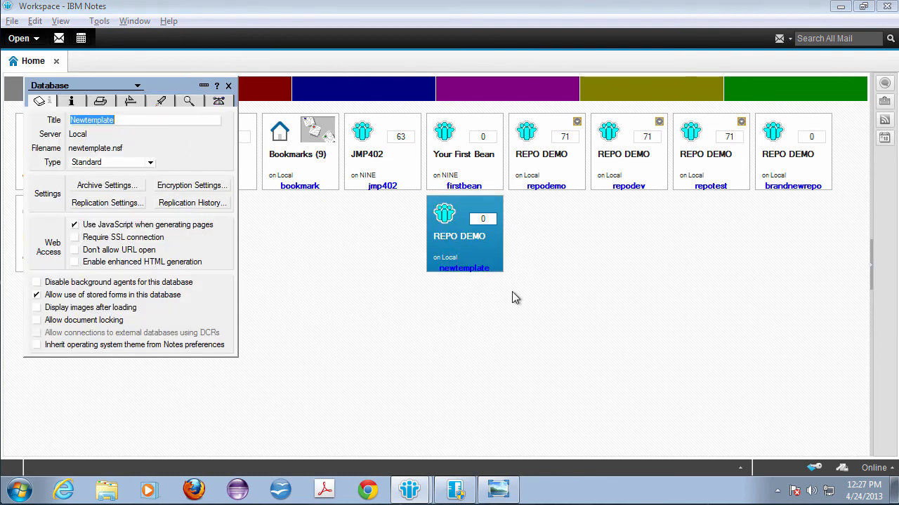
Mark the newtemplate database as a master template with the template name TemplateX.
{"action": "left_click", "coordinate": [136, 101]}
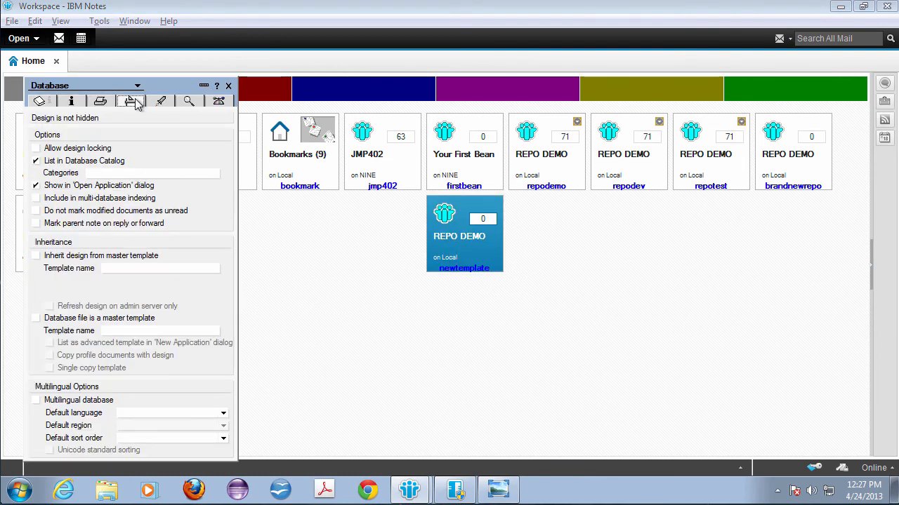
{"action": "left_click", "coordinate": [36, 318]}
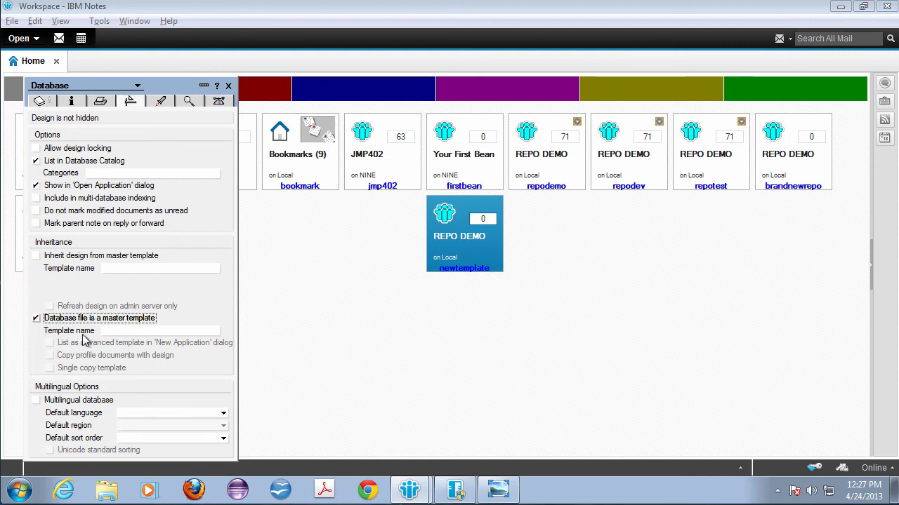
{"action": "left_click", "coordinate": [117, 333]}
{"action": "type", "text": "Template"}
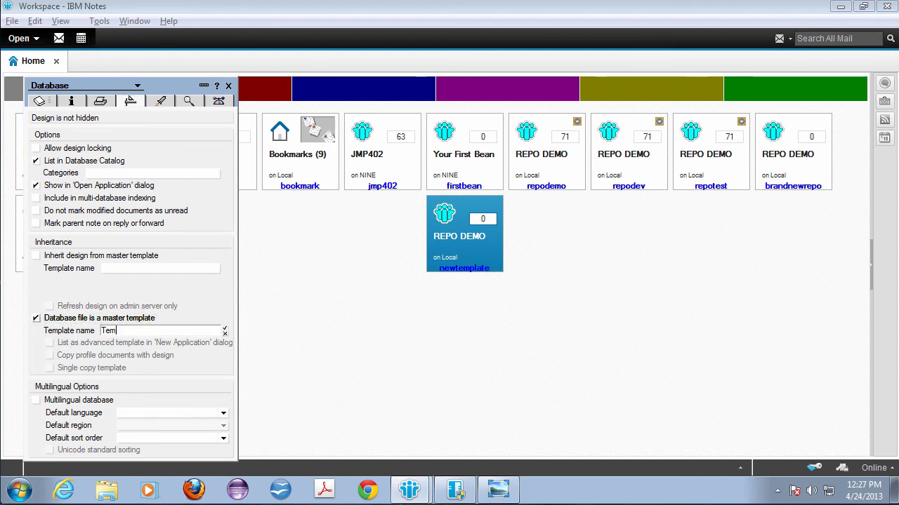
{"action": "double_click", "coordinate": [121, 334]}
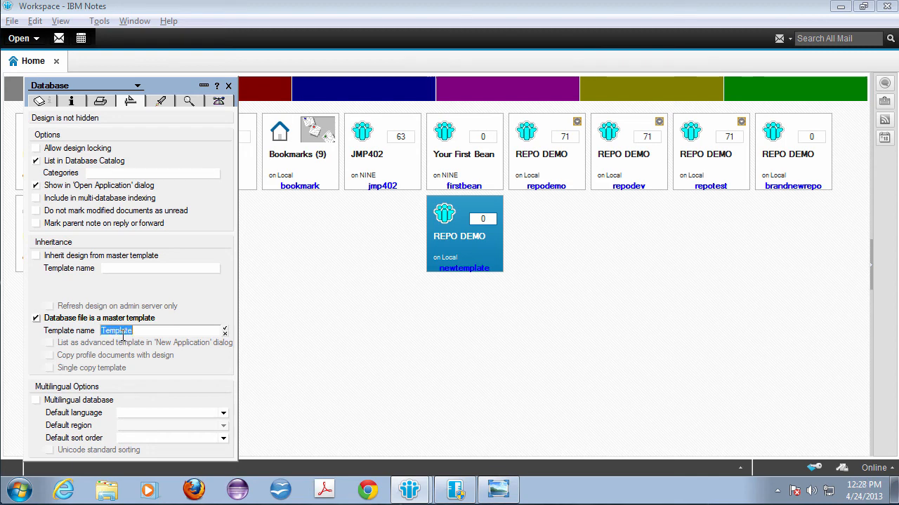
{"action": "left_click", "coordinate": [150, 331]}
{"action": "key", "text": "Return"}
{"action": "left_click_drag", "start_coordinate": [158, 91], "coordinate": [328, 91]}
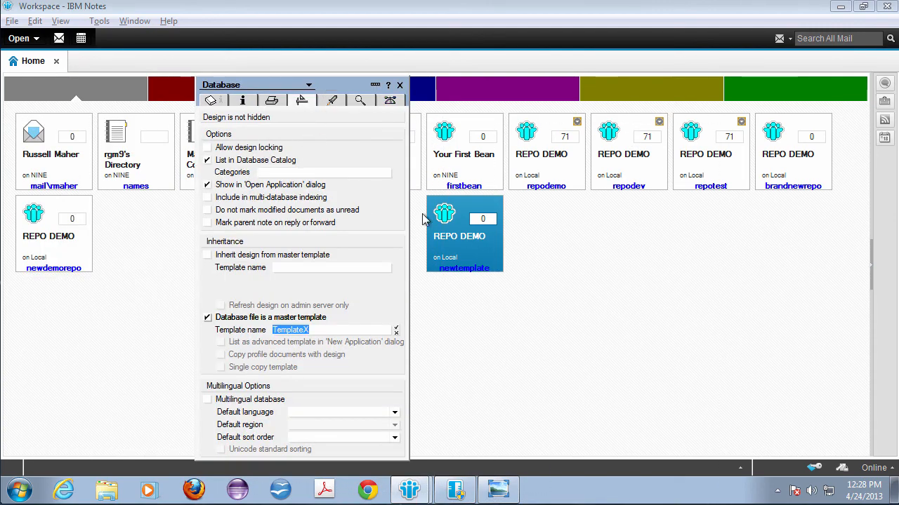
Set the local repodemo application to inherit its design from the master template TemplateX and close its properties.
{"action": "left_click", "coordinate": [557, 173]}
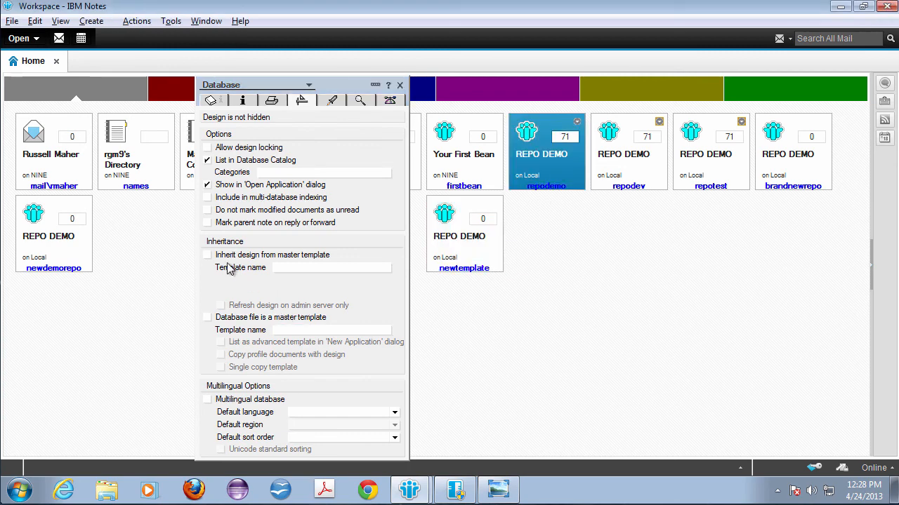
{"action": "left_click", "coordinate": [208, 256]}
{"action": "left_click", "coordinate": [293, 269]}
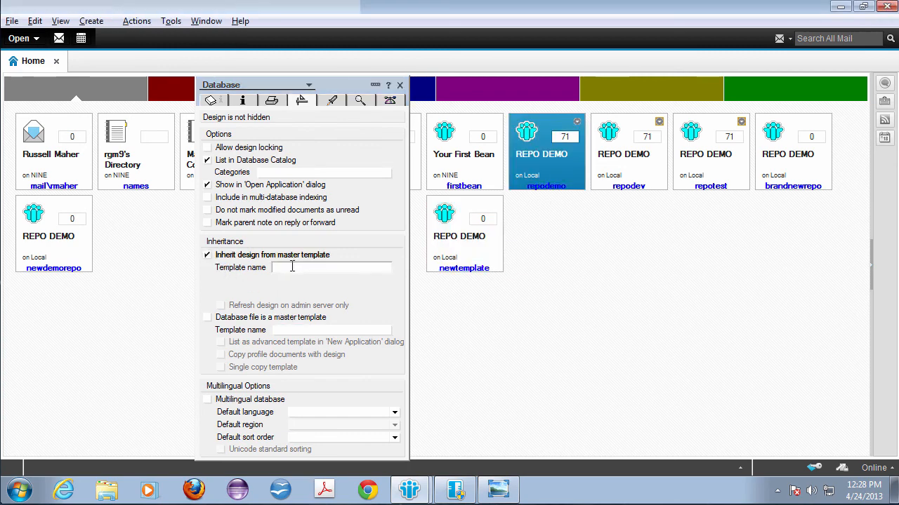
{"action": "type", "text": "TemplateX"}
{"action": "key", "text": "Return"}
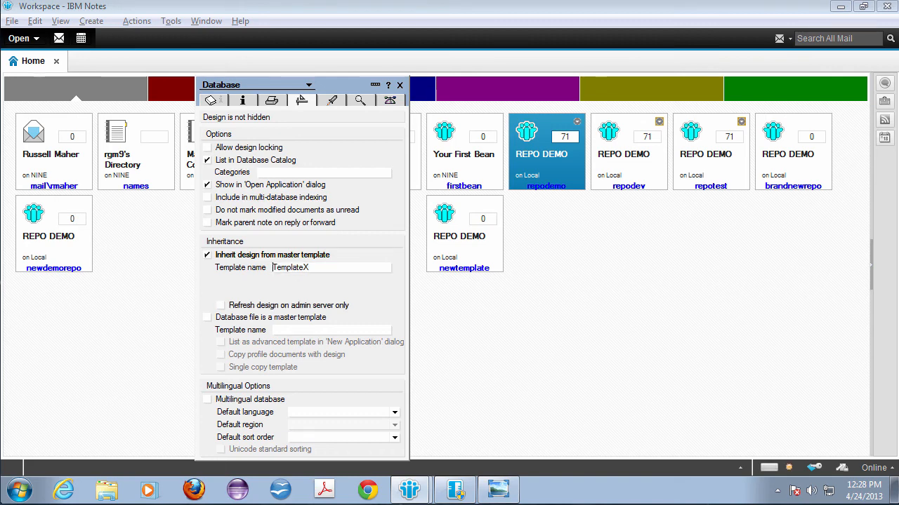
{"action": "key", "text": "Escape"}
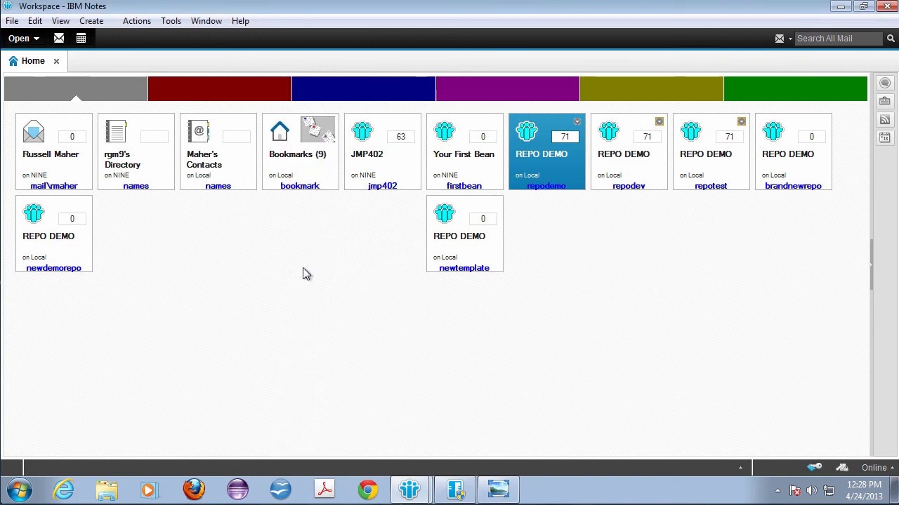
Refresh the design of the local repodemo application from its template and accept the update of its design elements.
{"action": "left_click", "coordinate": [464, 233]}
{"action": "left_click", "coordinate": [528, 174]}
{"action": "right_click", "coordinate": [530, 174]}
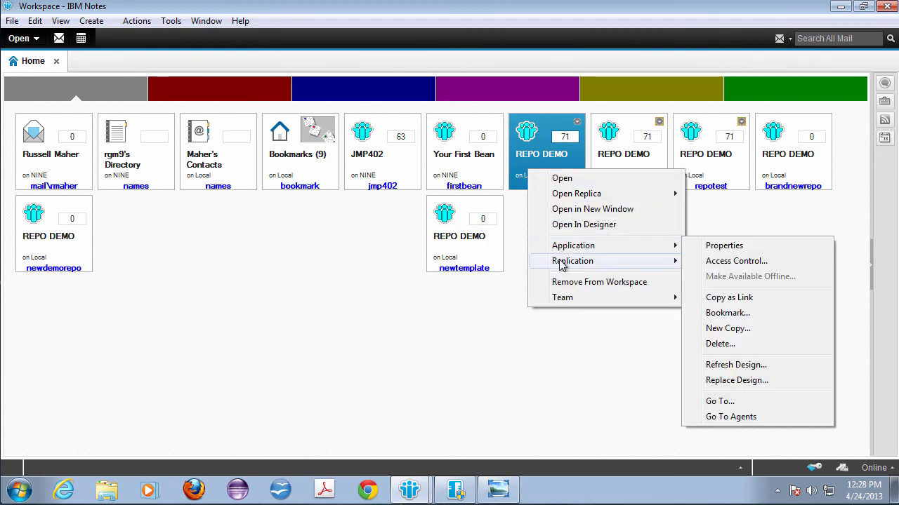
{"action": "mouse_move", "coordinate": [580, 245]}
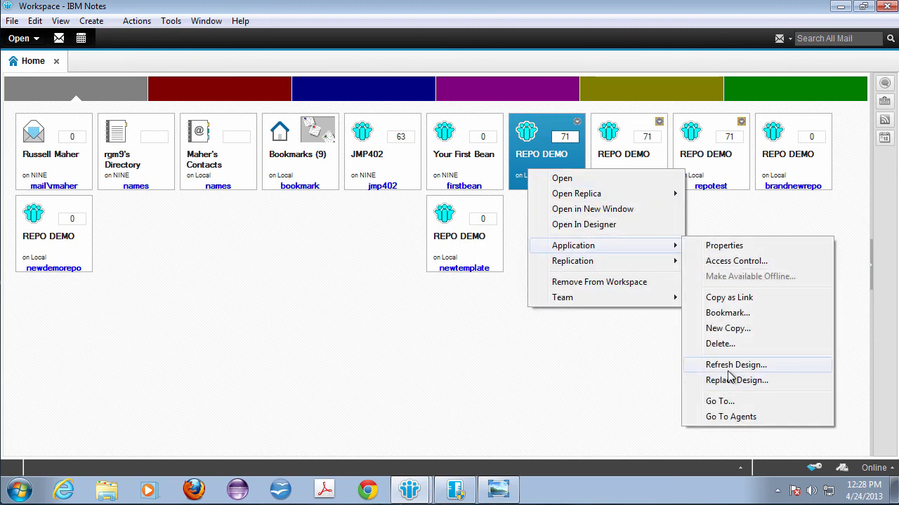
{"action": "left_click", "coordinate": [727, 366]}
{"action": "left_click", "coordinate": [469, 172]}
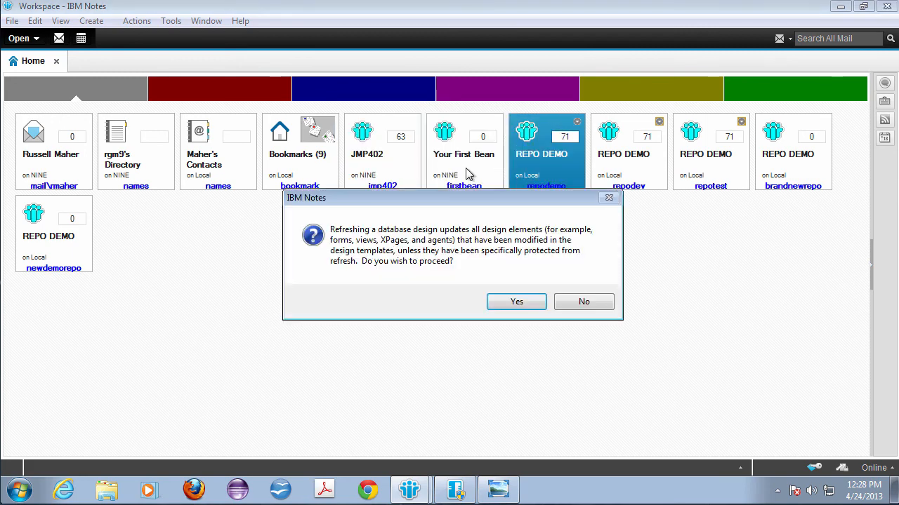
{"action": "left_click", "coordinate": [536, 303]}
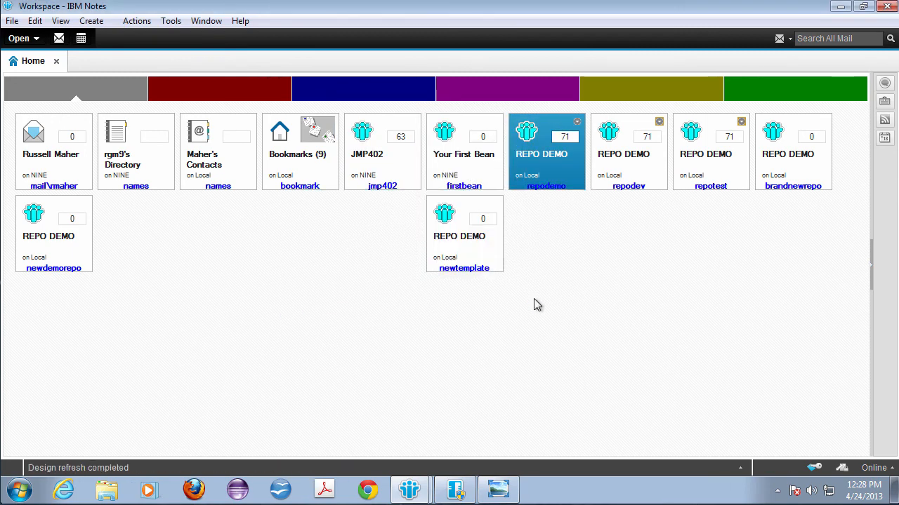
Replicate the local repodemo application, then switch to the Multi Source 1.png diagram in Windows Photo Viewer.
{"action": "left_click", "coordinate": [577, 121]}
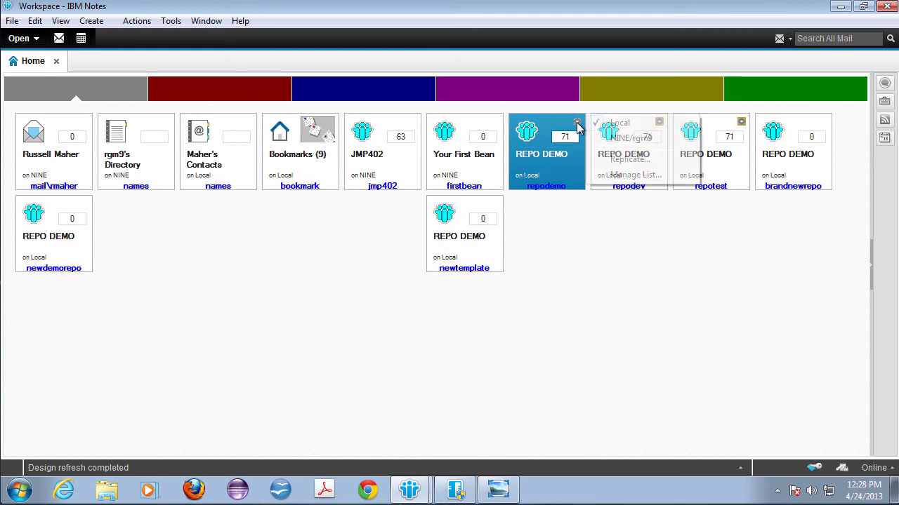
{"action": "left_click", "coordinate": [620, 160]}
{"action": "left_click", "coordinate": [558, 130]}
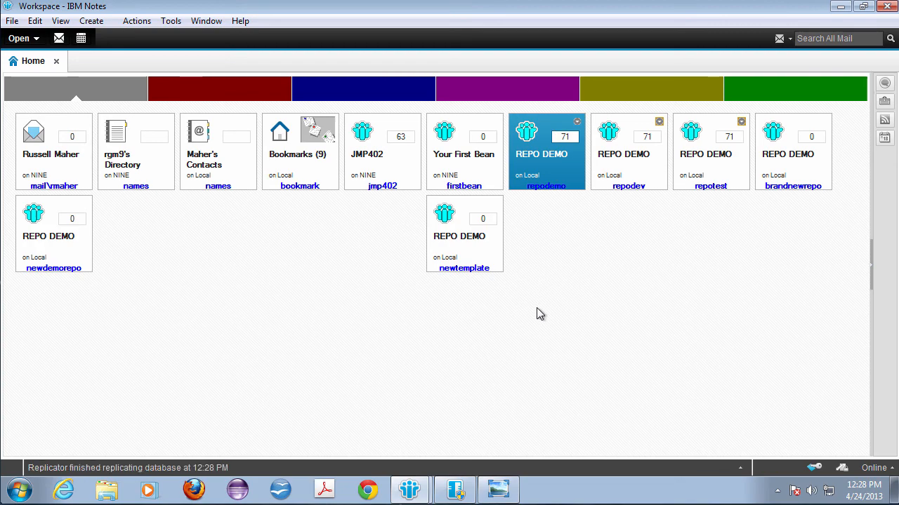
{"action": "key", "text": "alt+Tab"}
{"action": "key", "text": "alt+Tab"}
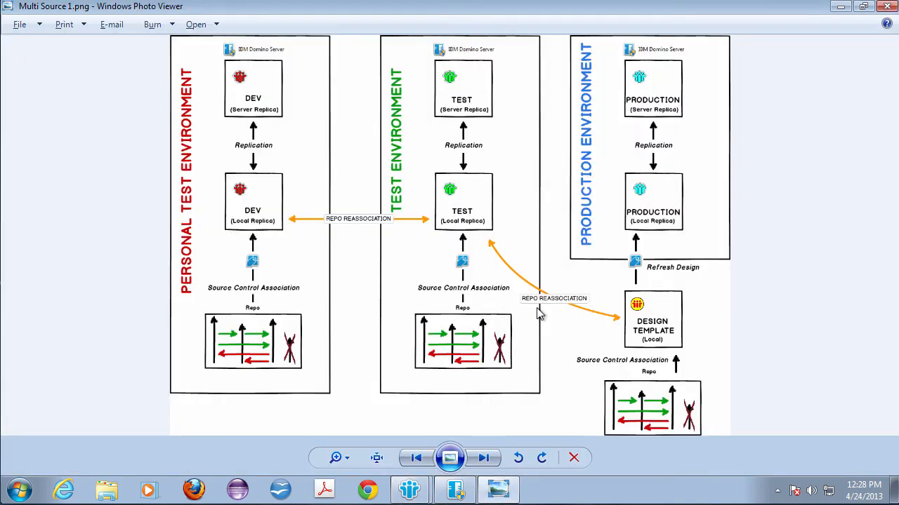